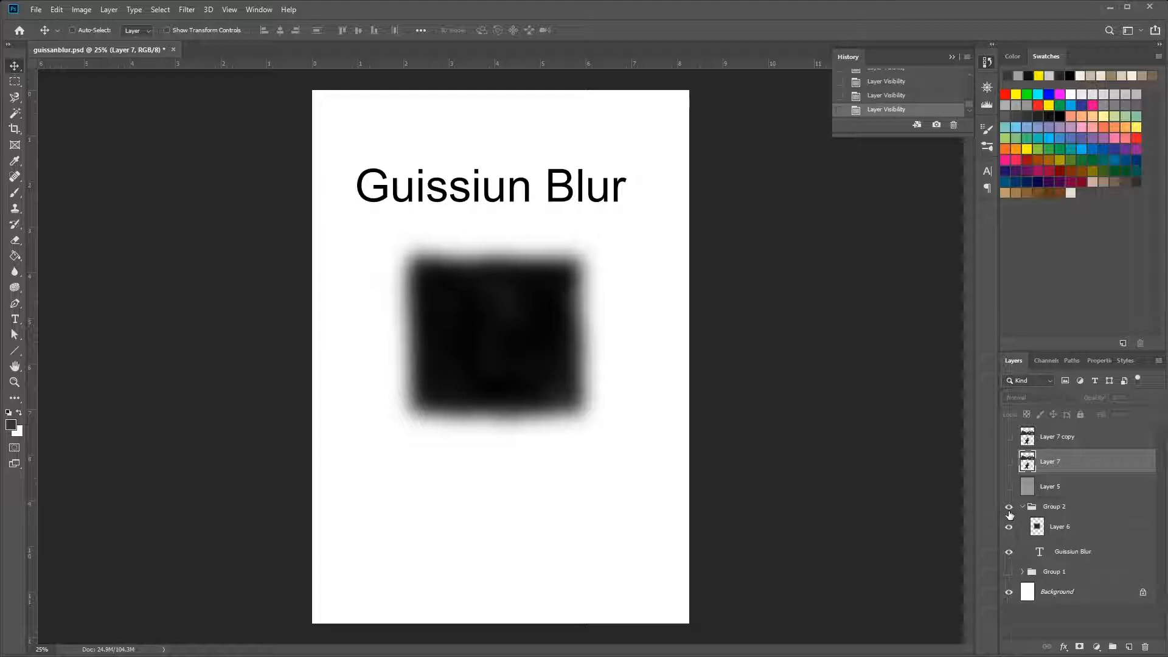
Hide Group 2 and show Layer 7 with the mountains and figure painting
{"action": "left_click", "coordinate": [1008, 509]}
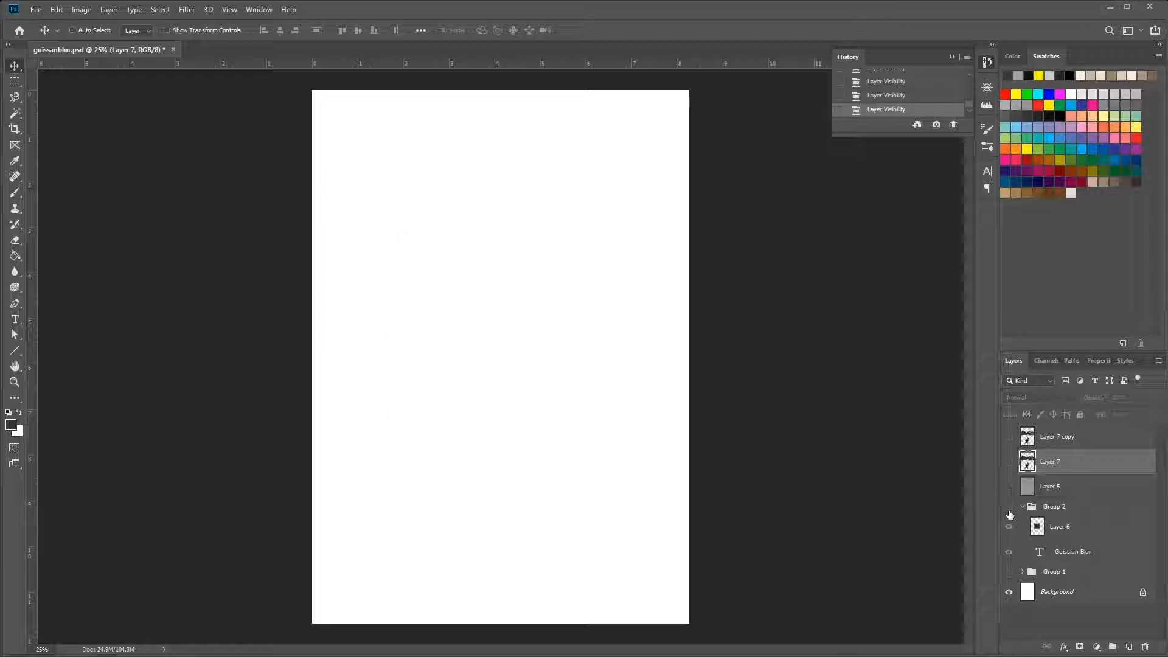
{"action": "left_click", "coordinate": [1009, 462]}
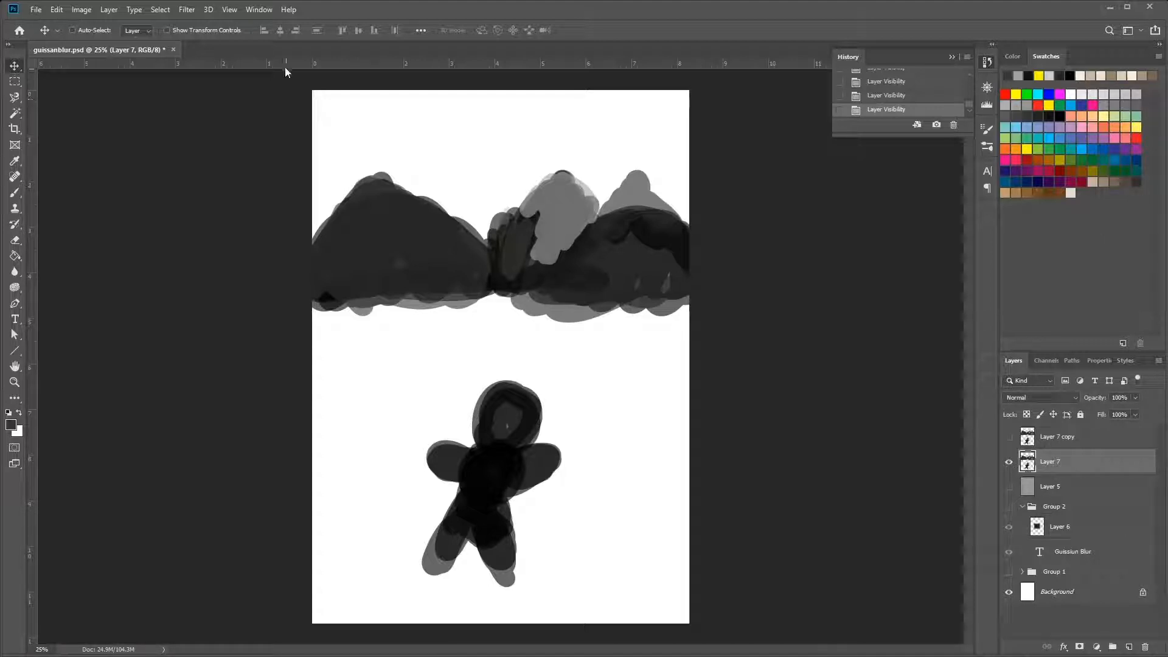
Preview a Gaussian Blur on Layer 7, lowering the radius to 4.0 and 0.1 pixels
{"action": "left_click", "coordinate": [187, 10]}
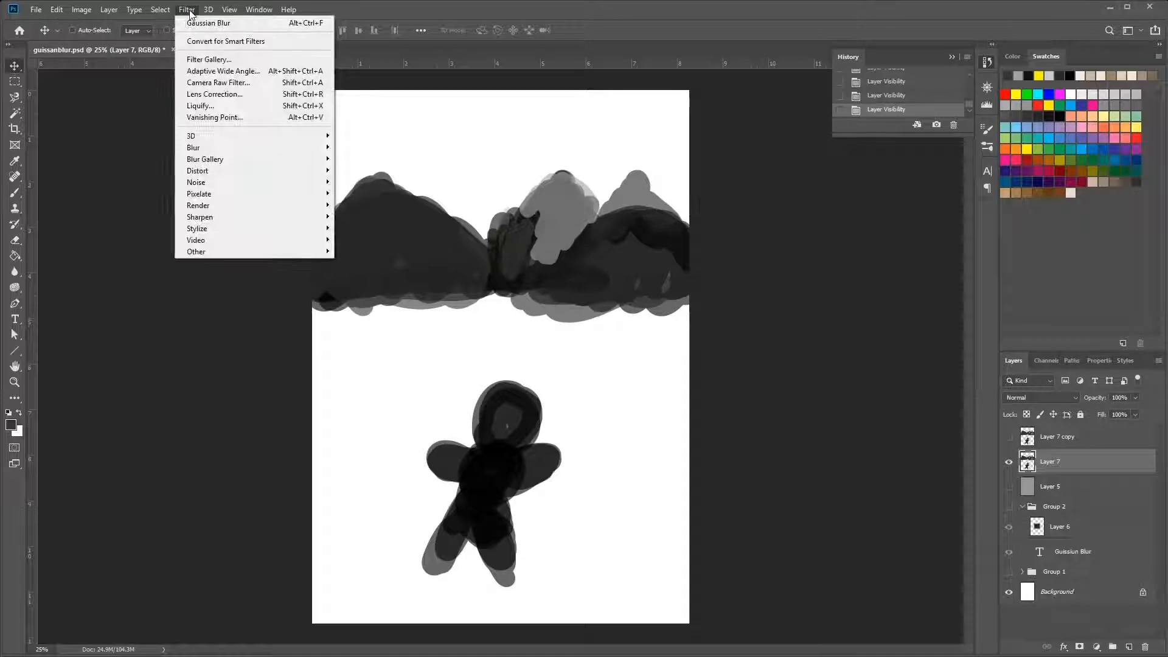
{"action": "mouse_move", "coordinate": [222, 148]}
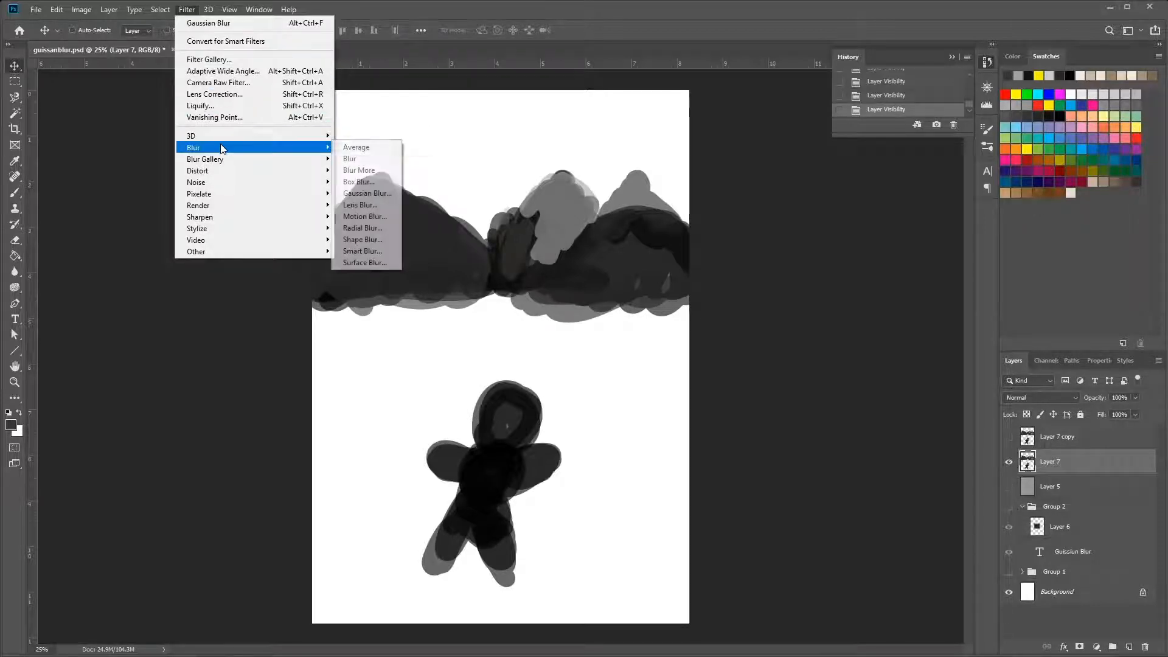
{"action": "left_click", "coordinate": [365, 193]}
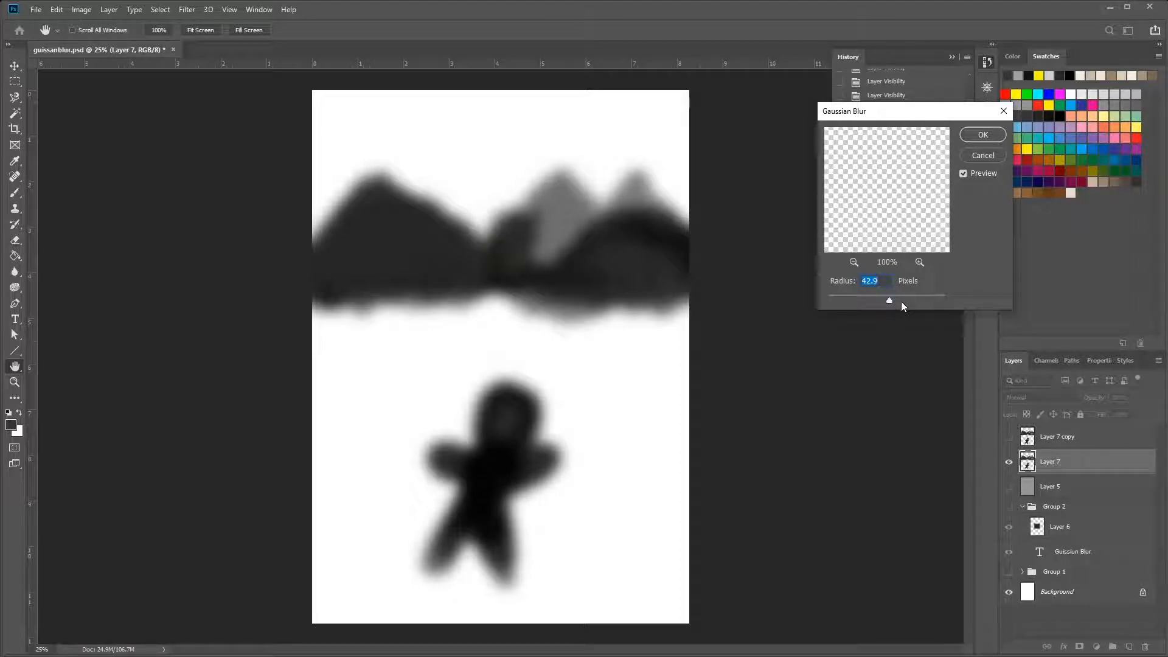
{"action": "left_click_drag", "start_coordinate": [881, 294], "coordinate": [853, 301]}
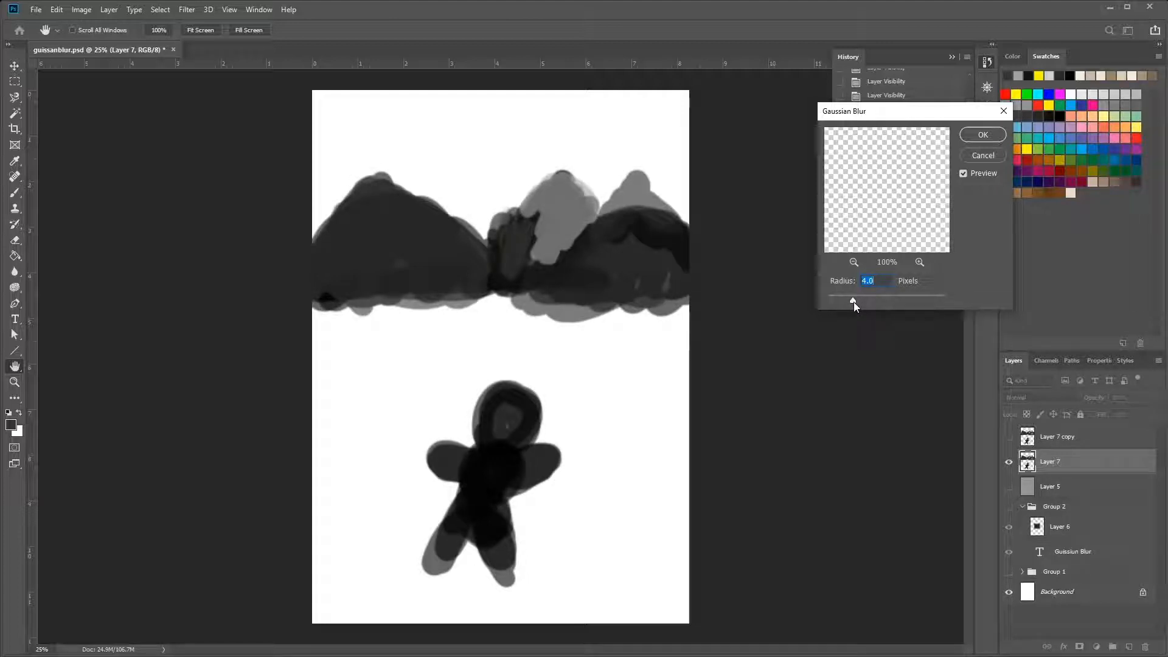
{"action": "left_click_drag", "start_coordinate": [852, 301], "coordinate": [818, 307]}
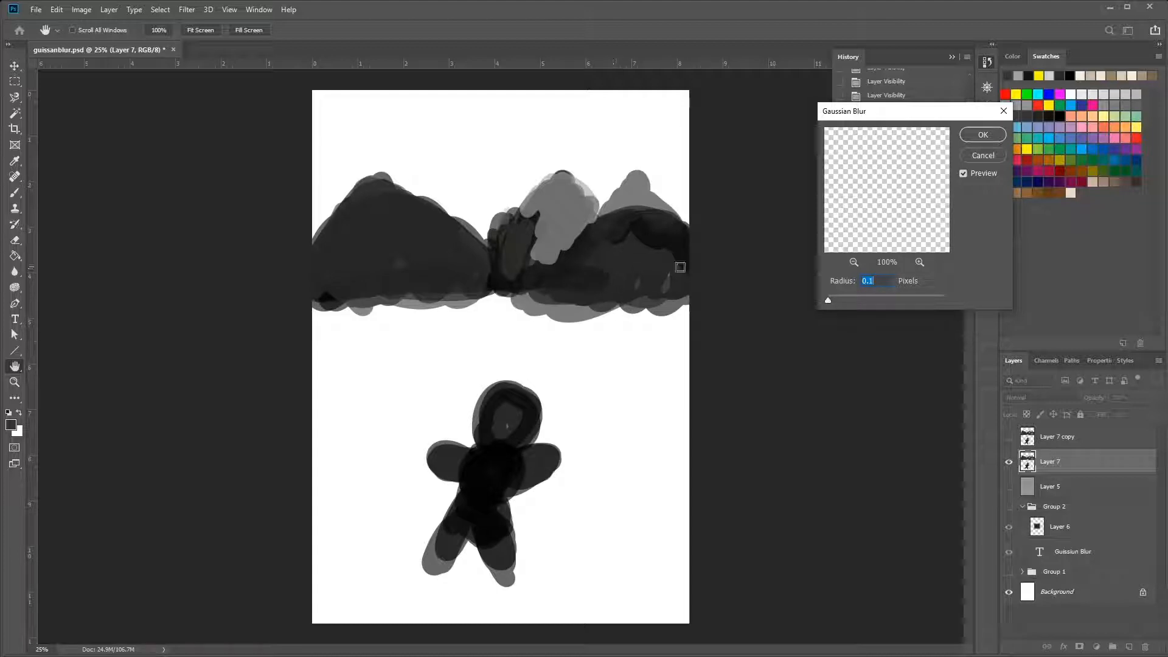
Raise the Gaussian Blur preview radius gradually through 29.1, 72.6 and 164.7 to 196.4 pixels
{"action": "left_click", "coordinate": [834, 297]}
{"action": "left_click_drag", "start_coordinate": [835, 298], "coordinate": [883, 298]}
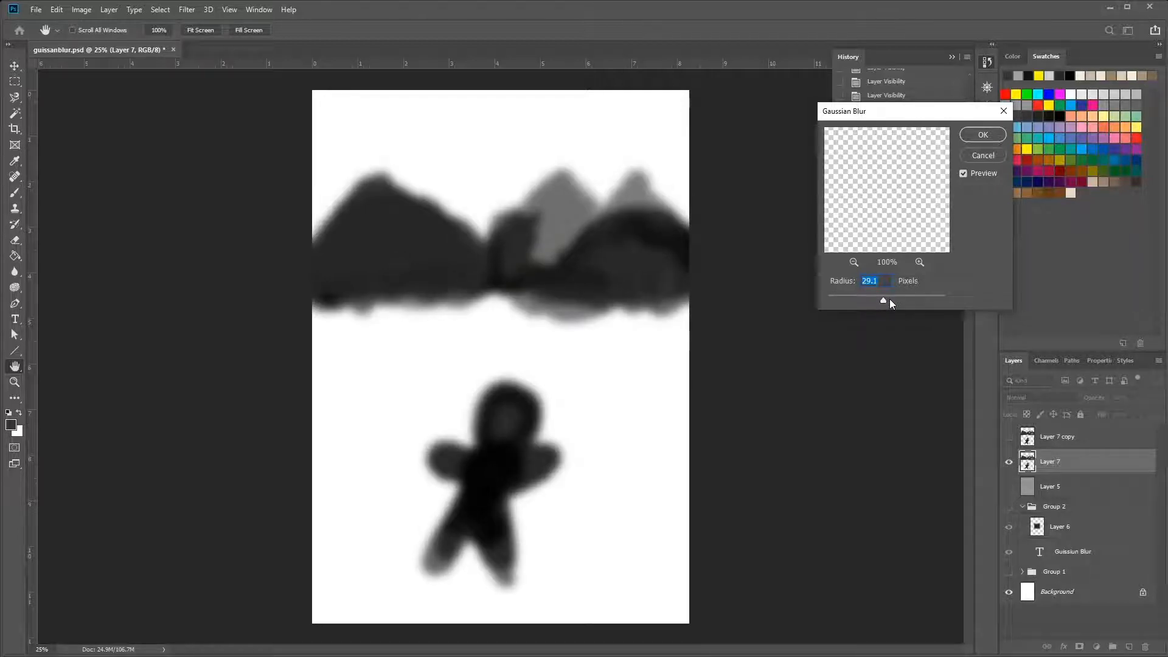
{"action": "left_click_drag", "start_coordinate": [889, 299], "coordinate": [899, 301]}
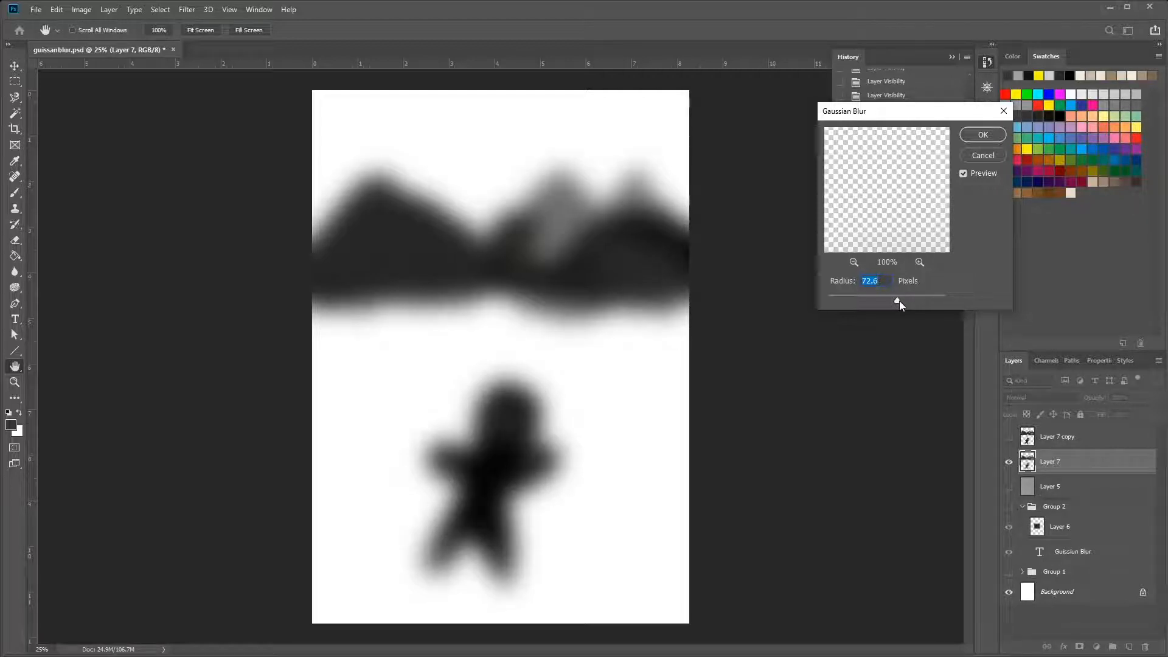
{"action": "mouse_move", "coordinate": [899, 300]}
{"action": "left_mouse_down"}
{"action": "mouse_move", "coordinate": [928, 290]}
{"action": "mouse_move", "coordinate": [917, 298]}
{"action": "left_mouse_up"}
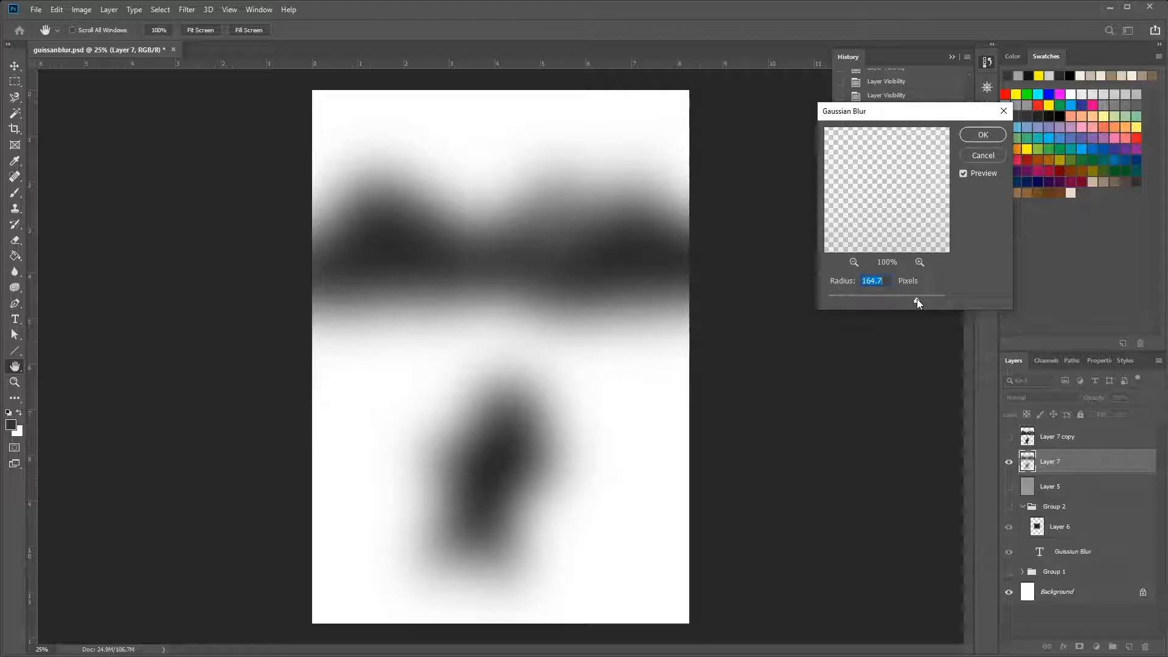
{"action": "left_click_drag", "start_coordinate": [917, 298], "coordinate": [927, 298]}
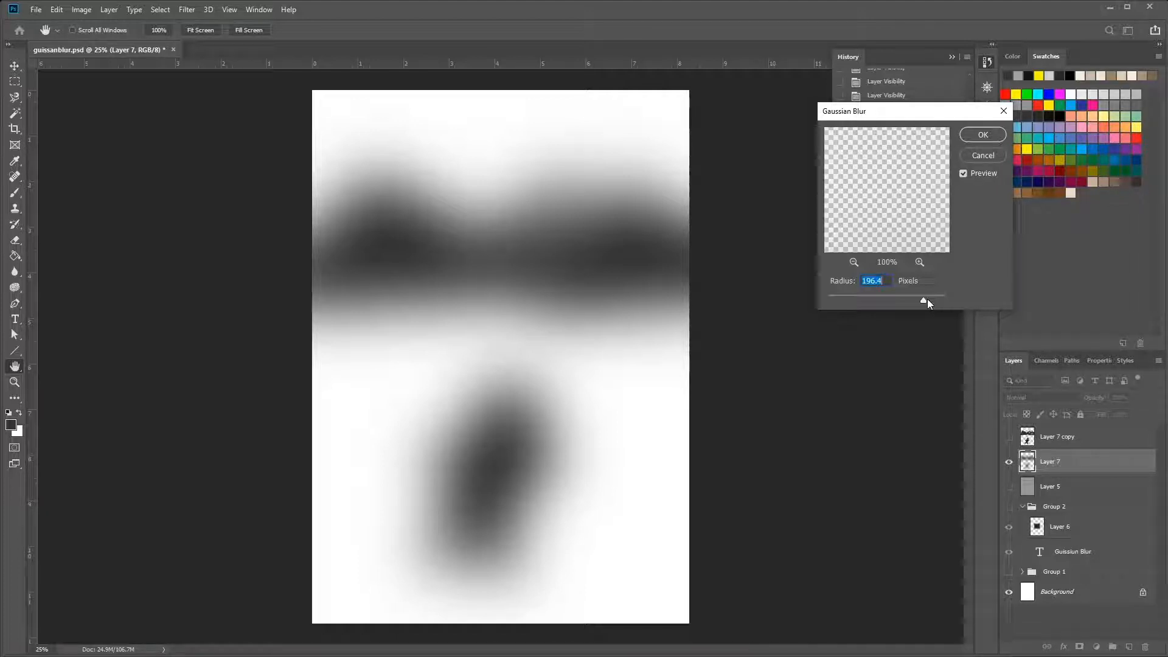
Compare Gaussian Blur radii of 27.7, 69.7 and 8.4 pixels on Layer 7, and cancel the filter
{"action": "left_click_drag", "start_coordinate": [927, 300], "coordinate": [882, 297]}
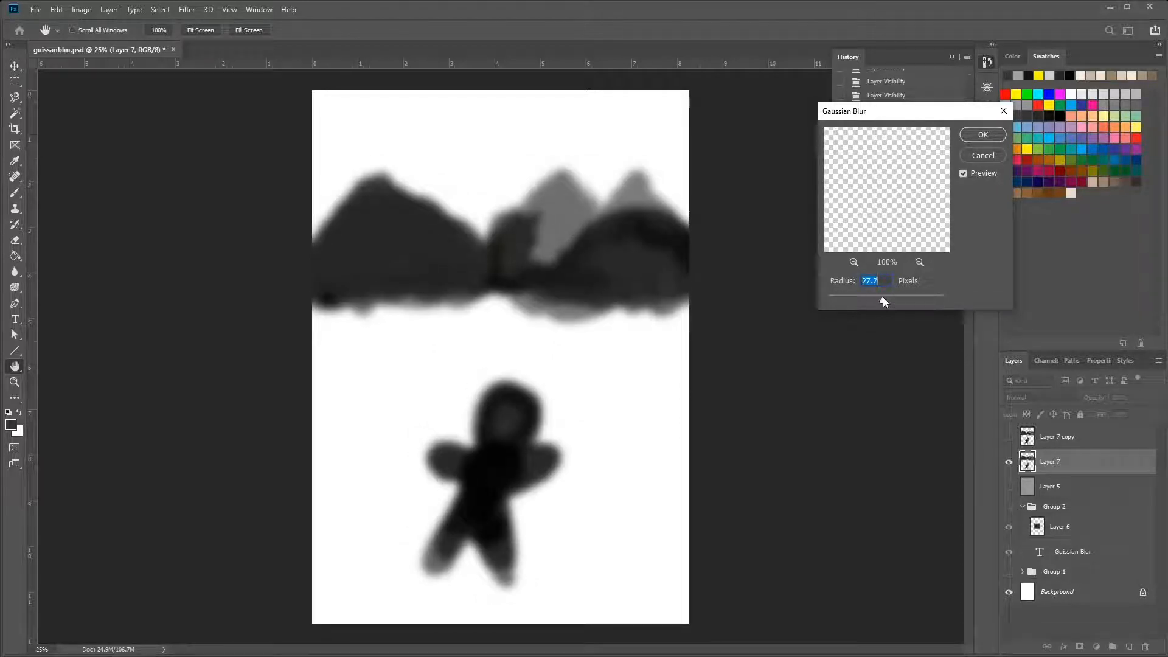
{"action": "left_click_drag", "start_coordinate": [883, 297], "coordinate": [896, 299]}
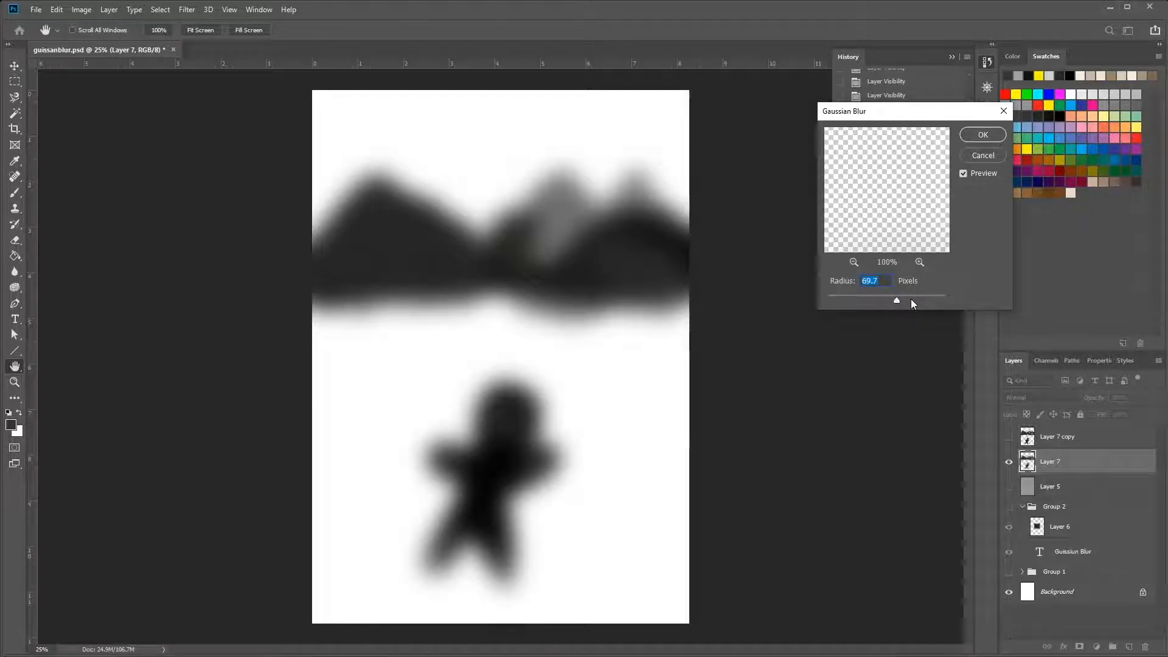
{"action": "type", "text": "7.4"}
{"action": "left_click", "coordinate": [853, 298]}
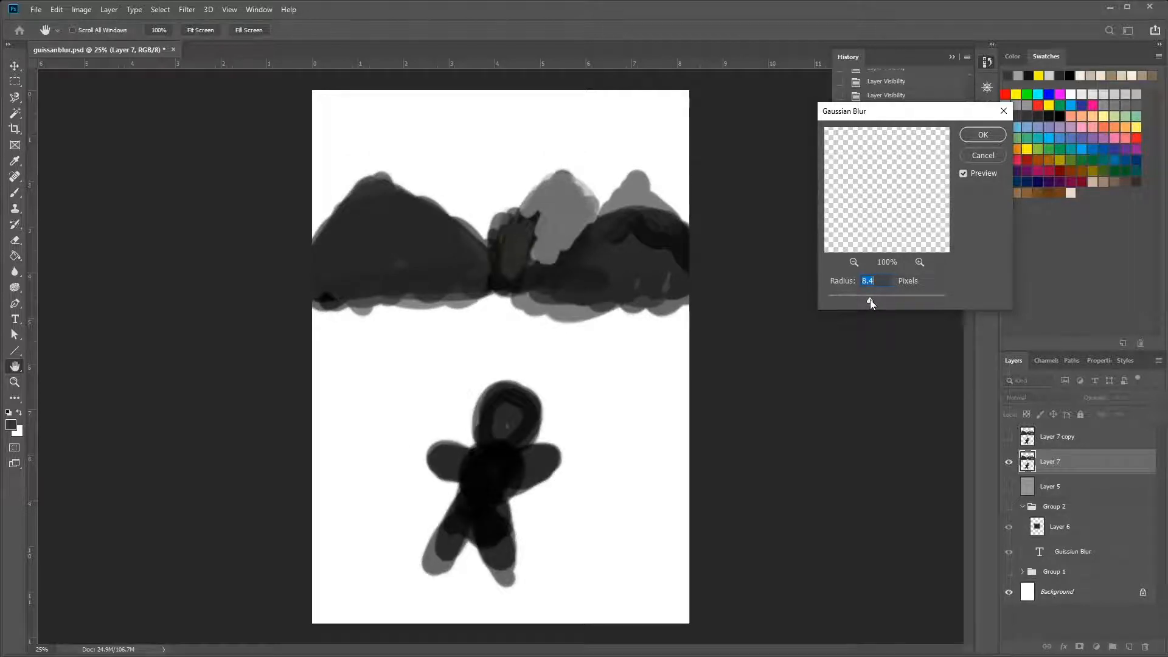
{"action": "left_click", "coordinate": [856, 298]}
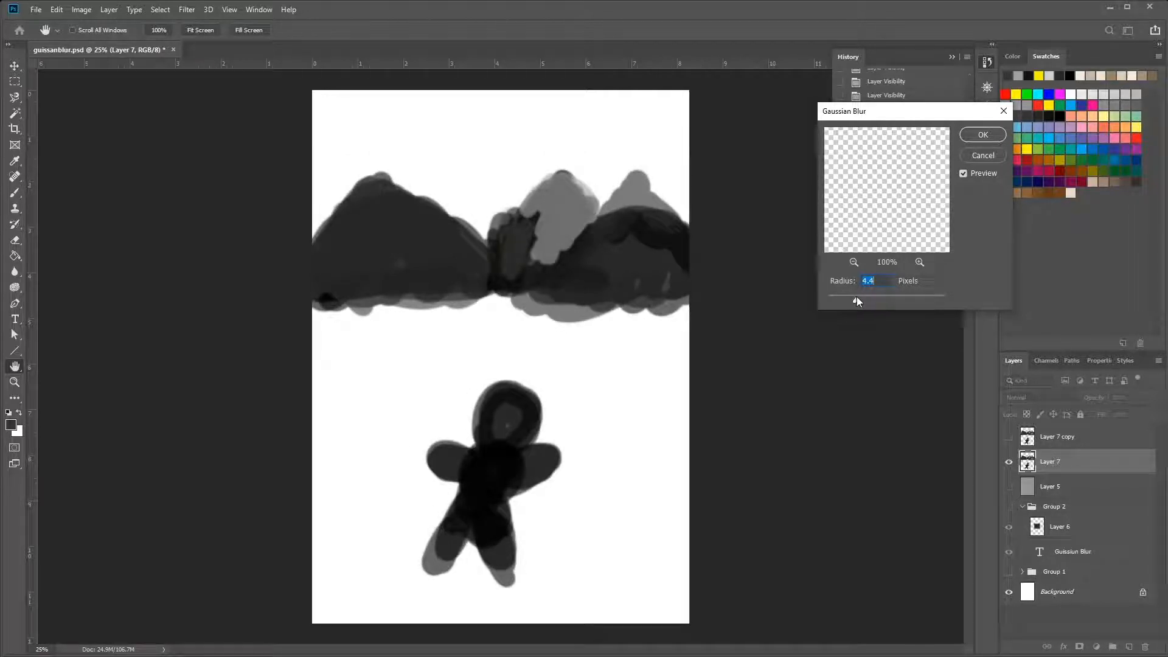
{"action": "left_click", "coordinate": [994, 158]}
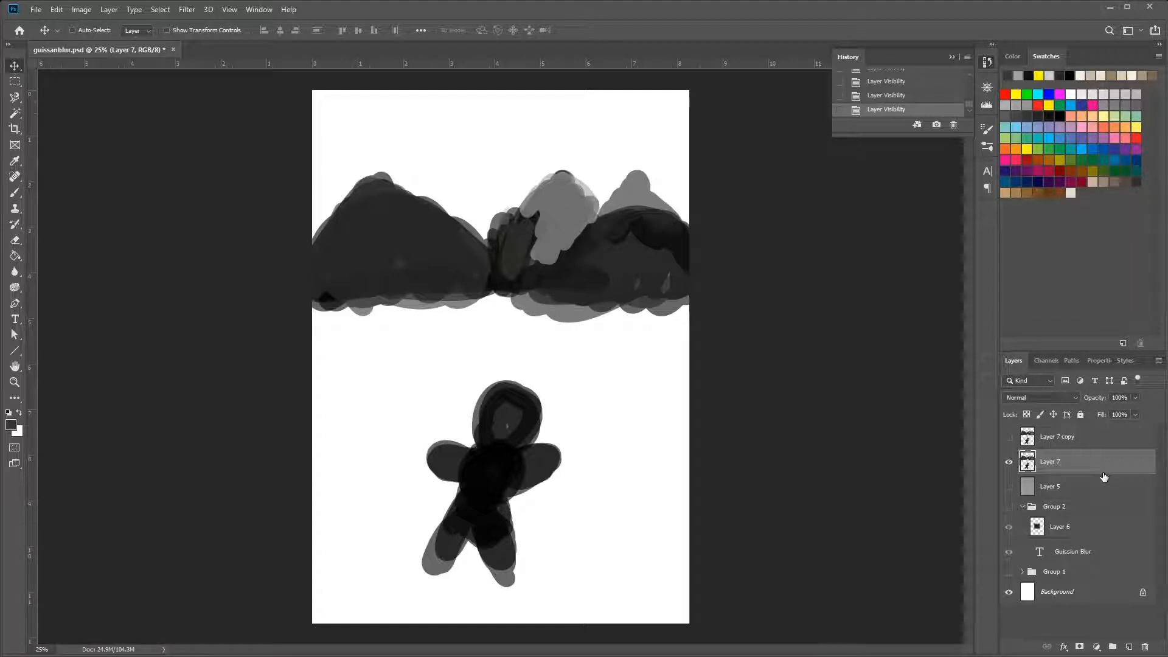
Select the mountains on Layer 7 with a rectangular marquee and cut them to a new layer
{"action": "key", "text": "m"}
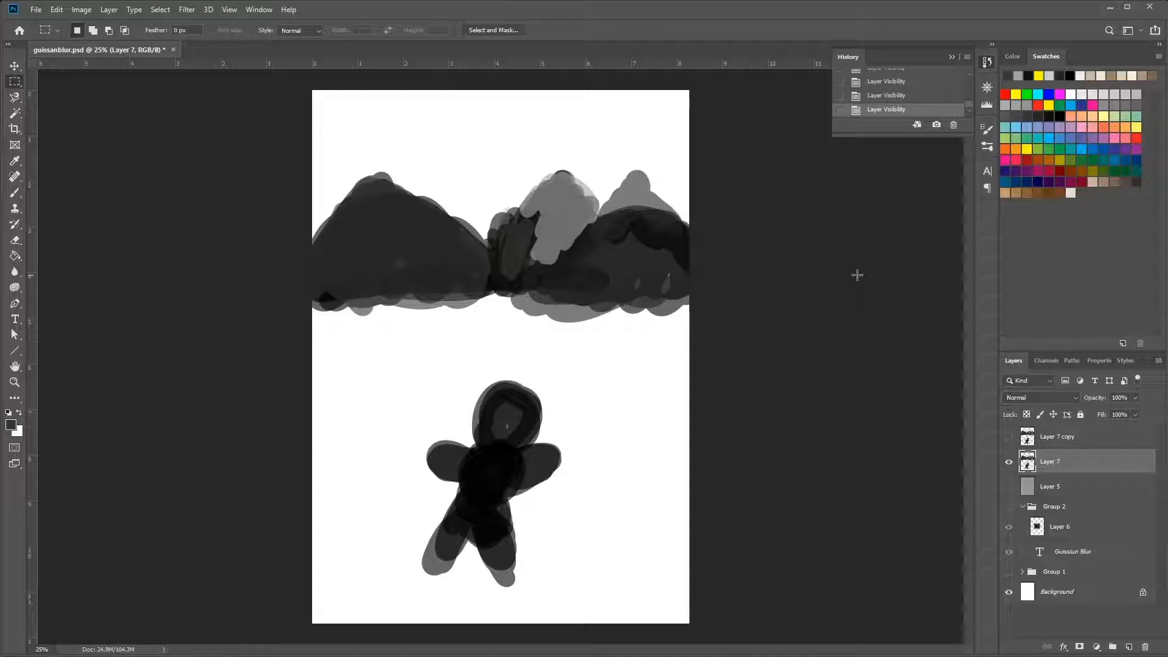
{"action": "left_click_drag", "start_coordinate": [294, 168], "coordinate": [738, 332]}
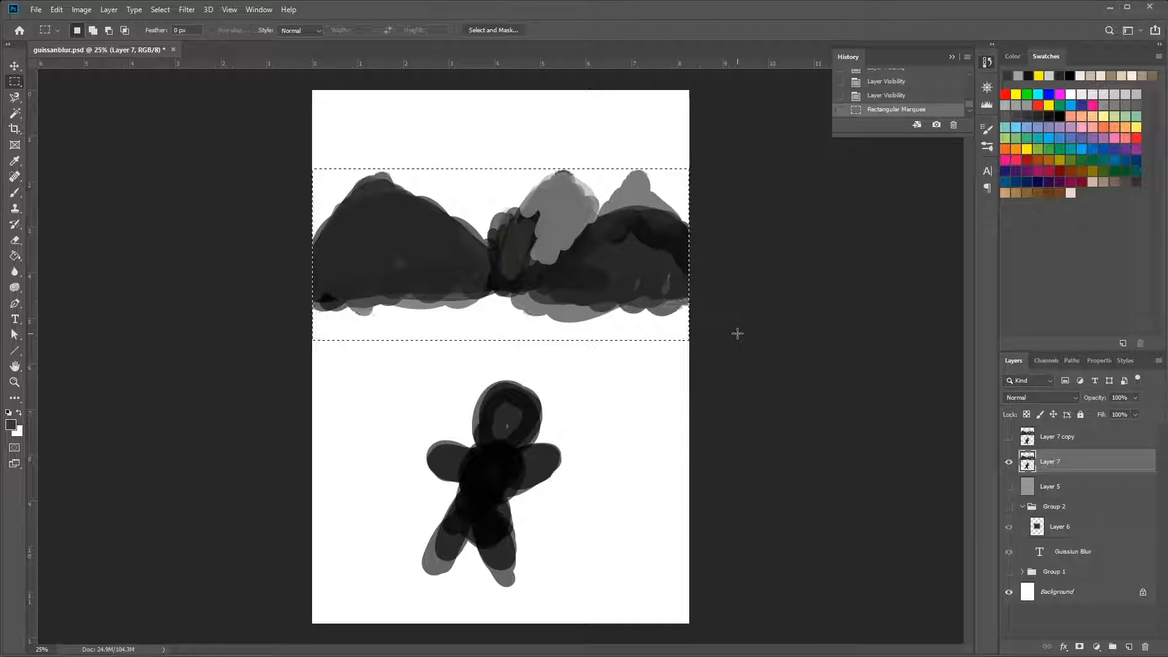
{"action": "left_click", "coordinate": [109, 9]}
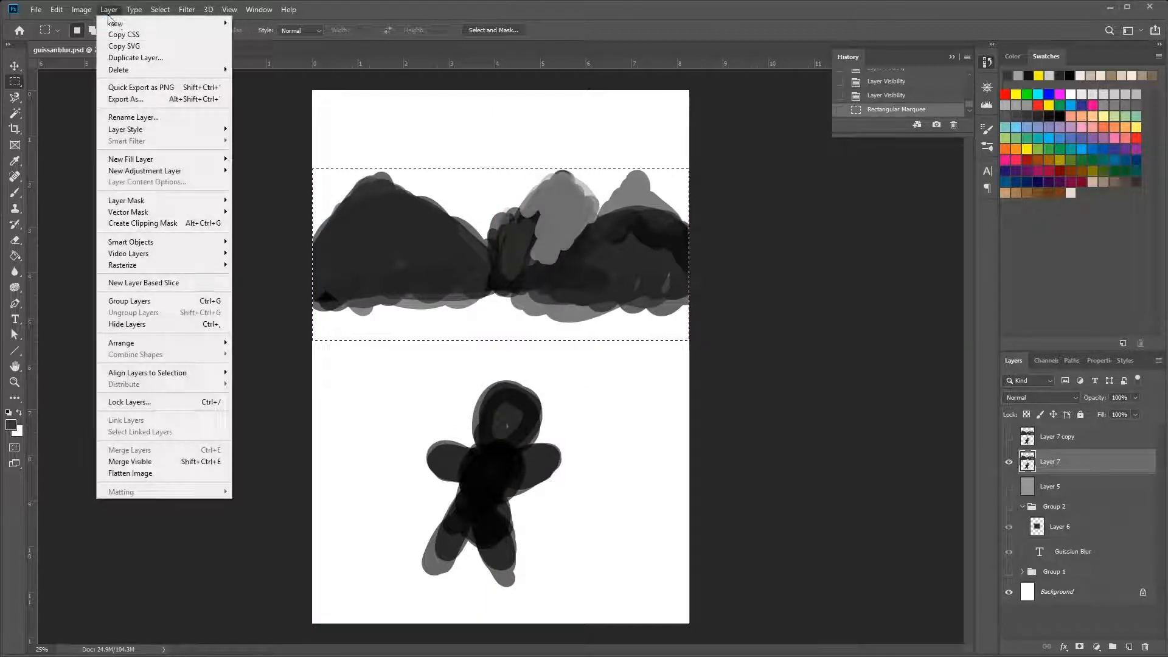
{"action": "mouse_move", "coordinate": [124, 25]}
{"action": "left_click", "coordinate": [265, 145]}
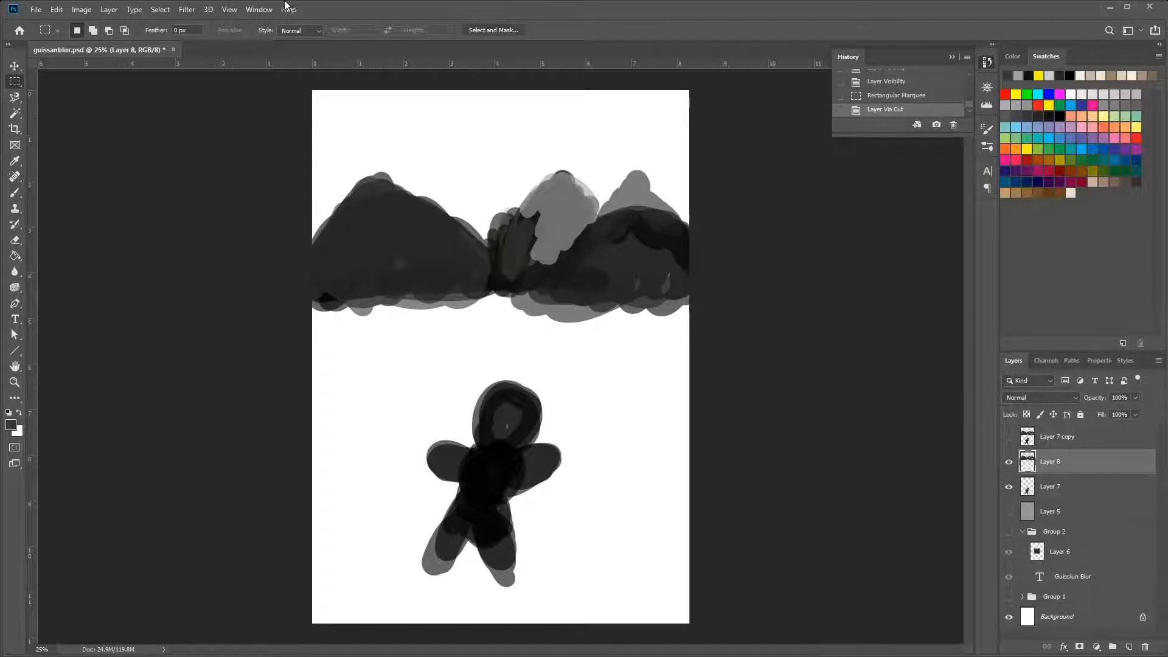
Try a Gaussian Blur on the separated mountains layer only, and undo it
{"action": "left_click", "coordinate": [188, 9]}
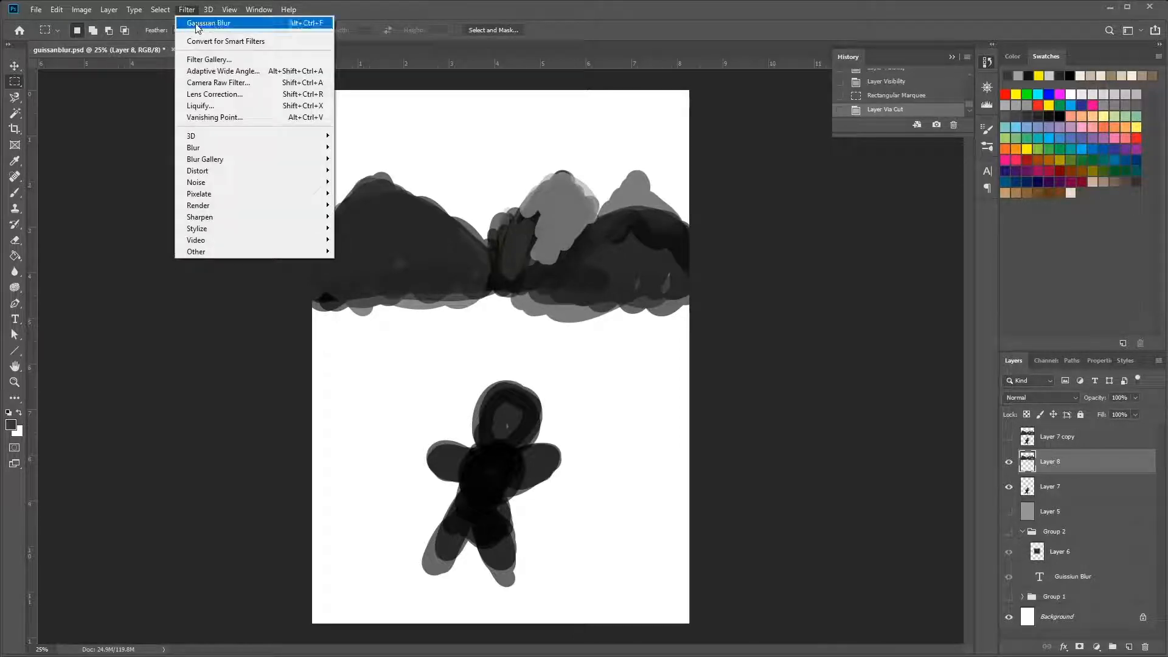
{"action": "left_click", "coordinate": [197, 23]}
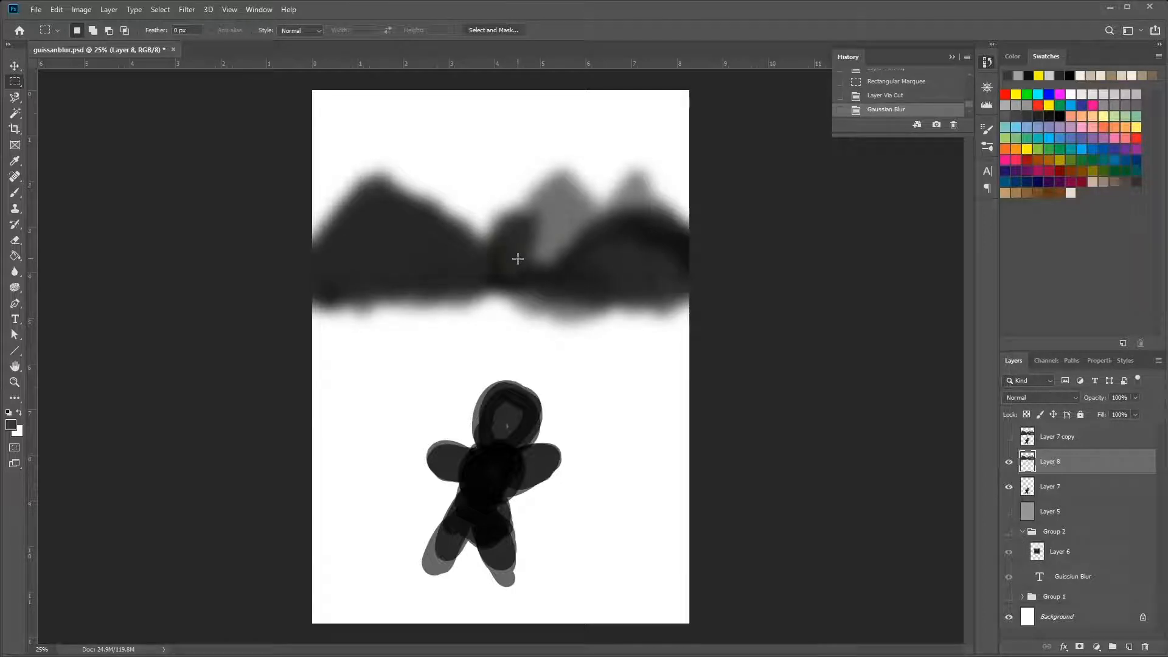
{"action": "key", "text": "ctrl+z"}
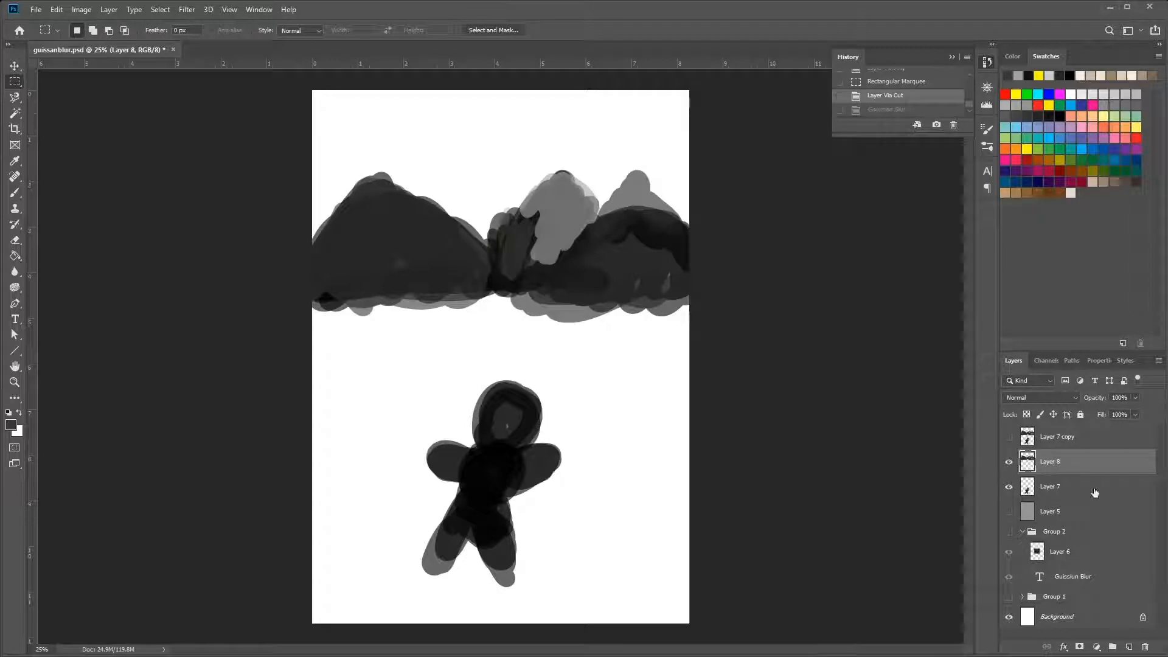
Hide Layer 7 and Layer 8, show Layer 7 copy, and convert that copy to a smart object
{"action": "left_click", "coordinate": [1008, 486]}
{"action": "left_click", "coordinate": [1008, 461]}
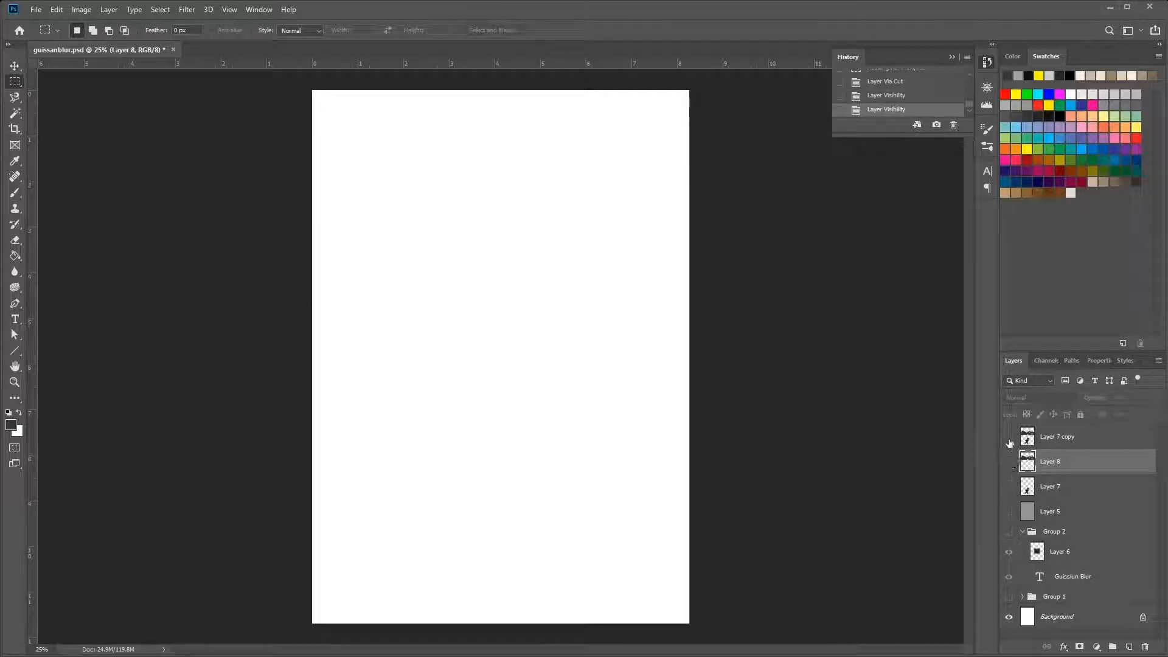
{"action": "left_click", "coordinate": [1008, 437]}
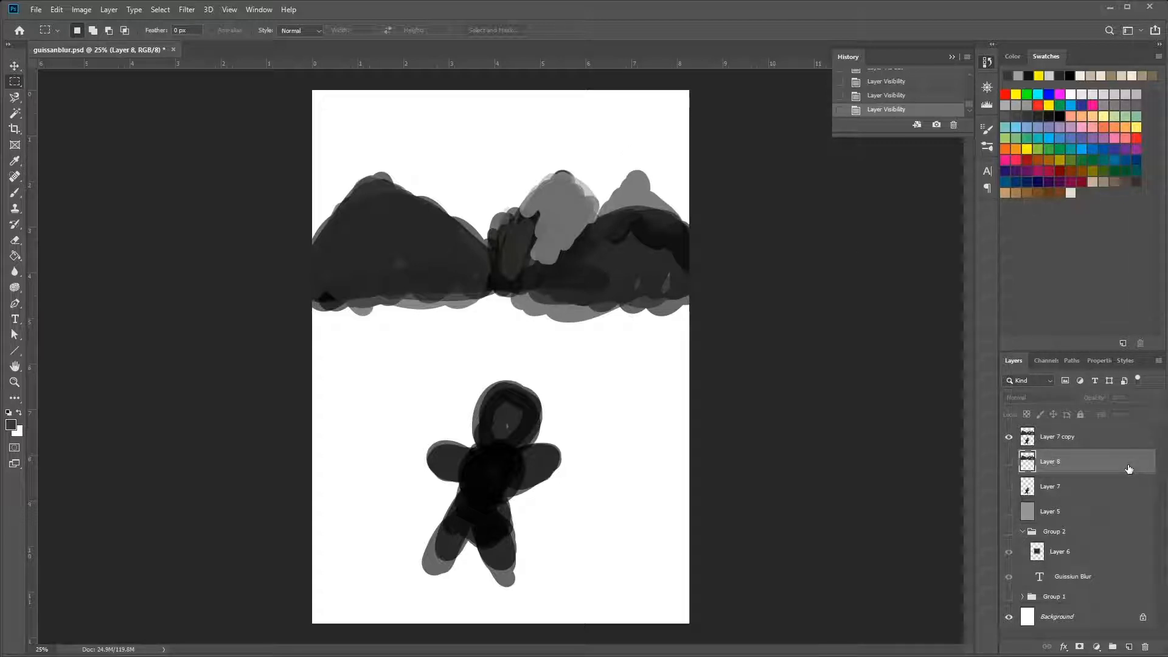
{"action": "left_click", "coordinate": [1057, 437]}
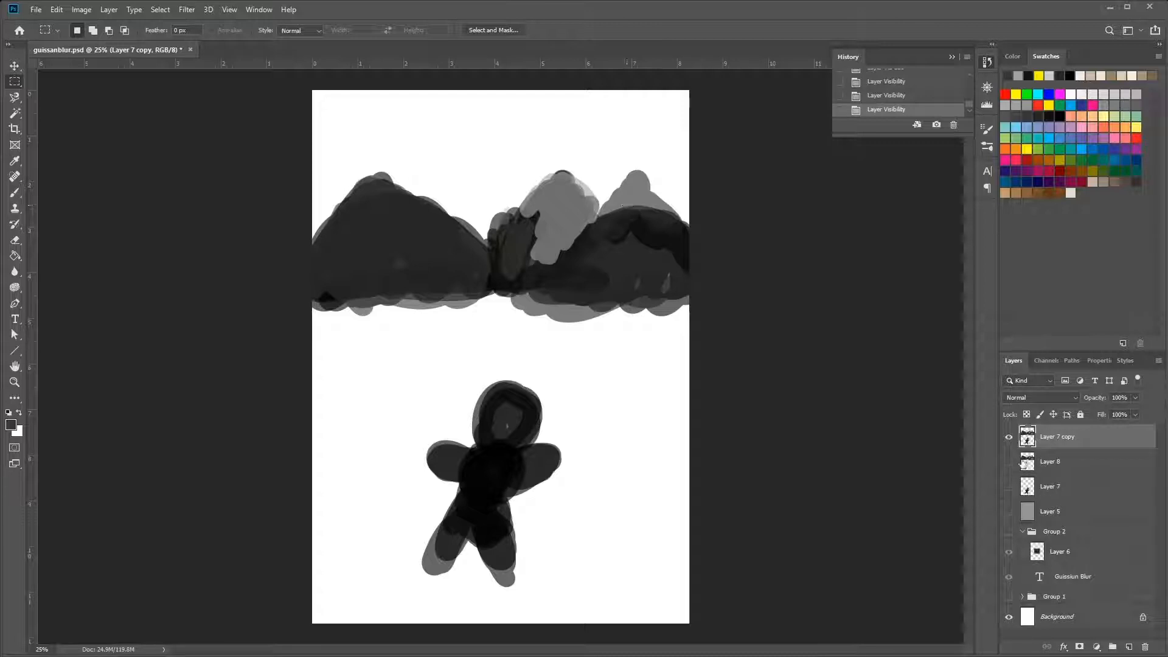
{"action": "right_click", "coordinate": [1070, 441]}
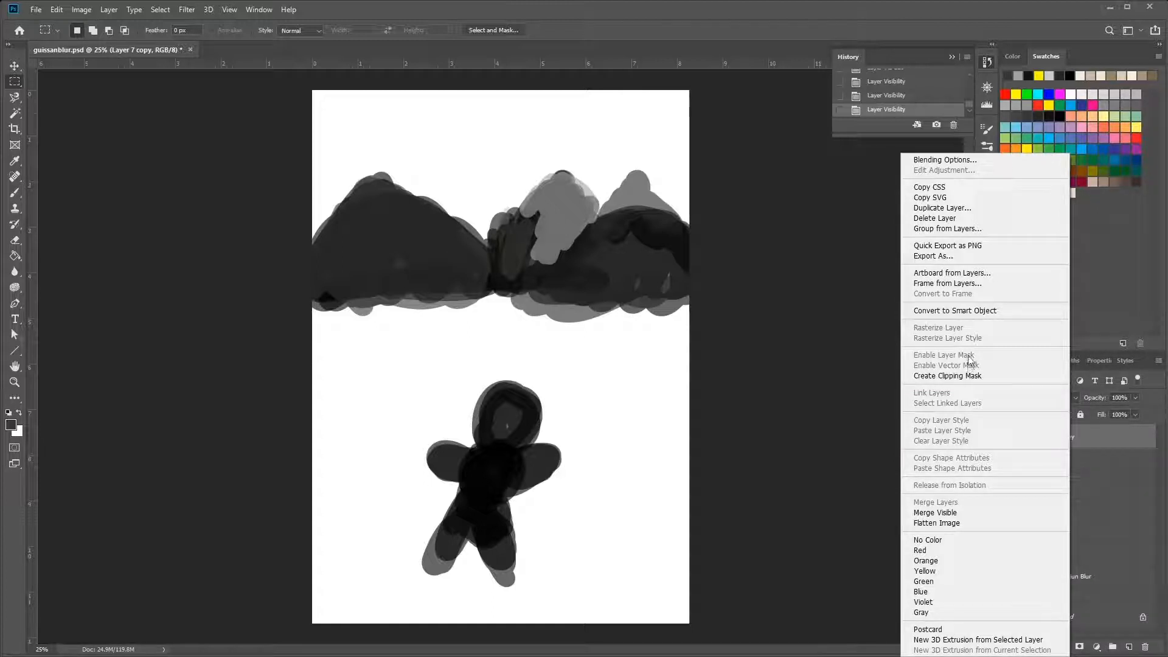
{"action": "left_click", "coordinate": [971, 311]}
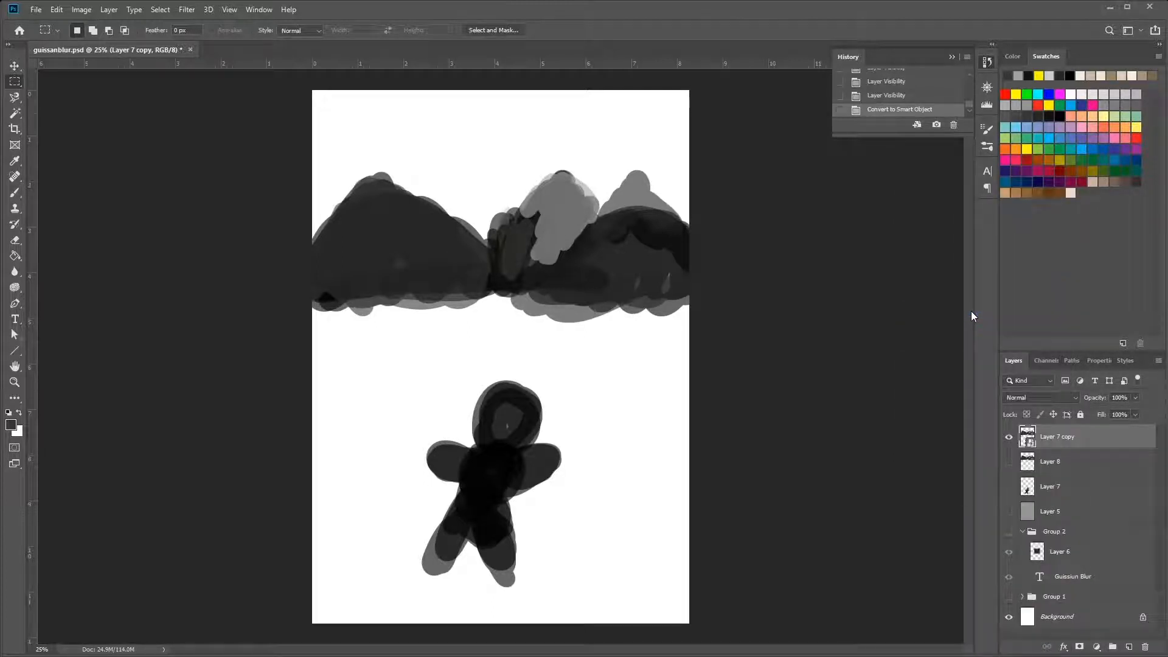
Apply a Gaussian Blur smart filter with a radius of 48.4 pixels to Layer 7 copy
{"action": "left_click", "coordinate": [188, 10]}
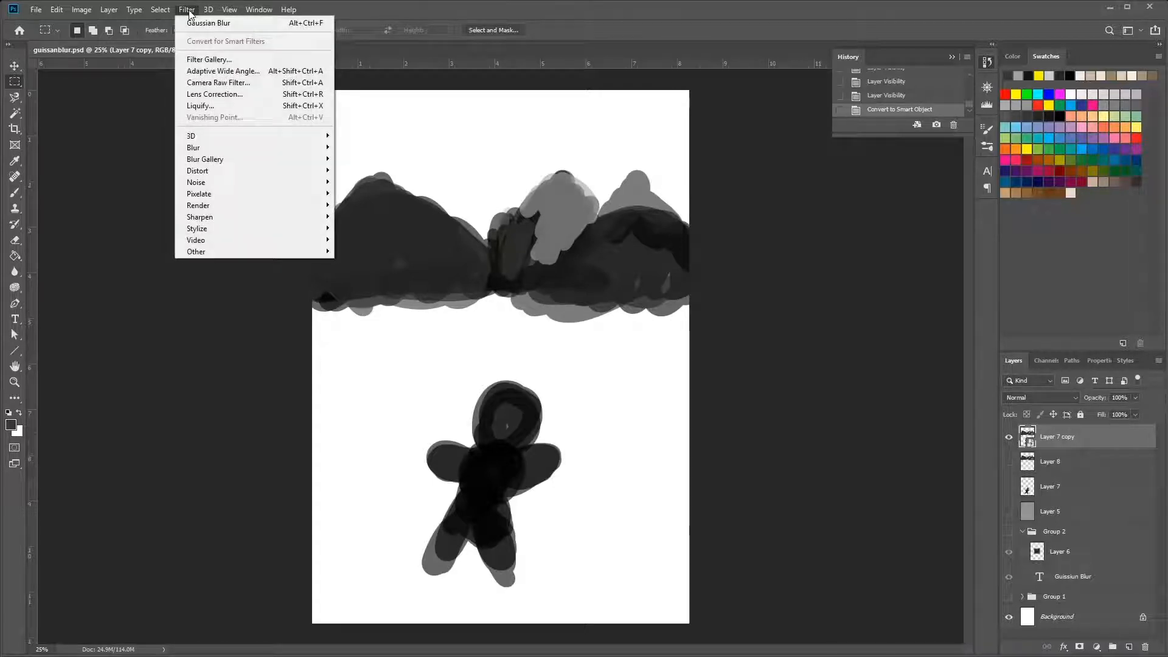
{"action": "left_click", "coordinate": [193, 23]}
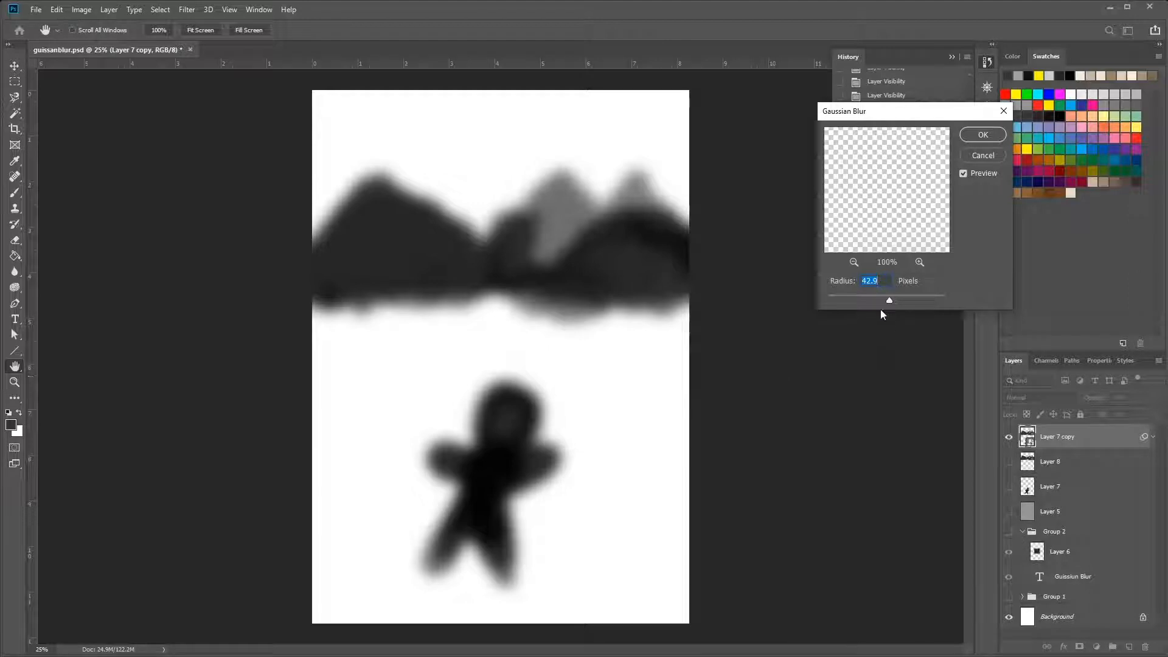
{"action": "mouse_move", "coordinate": [888, 299]}
{"action": "left_mouse_down"}
{"action": "mouse_move", "coordinate": [874, 296]}
{"action": "mouse_move", "coordinate": [892, 300]}
{"action": "left_mouse_up"}
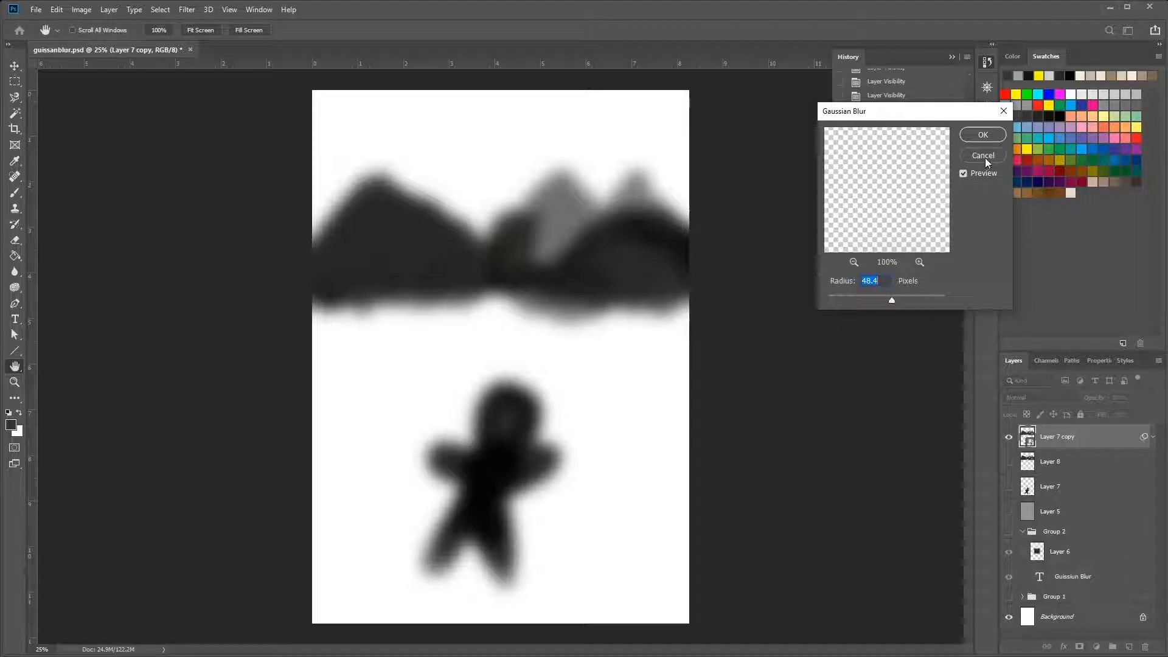
{"action": "left_click", "coordinate": [987, 137]}
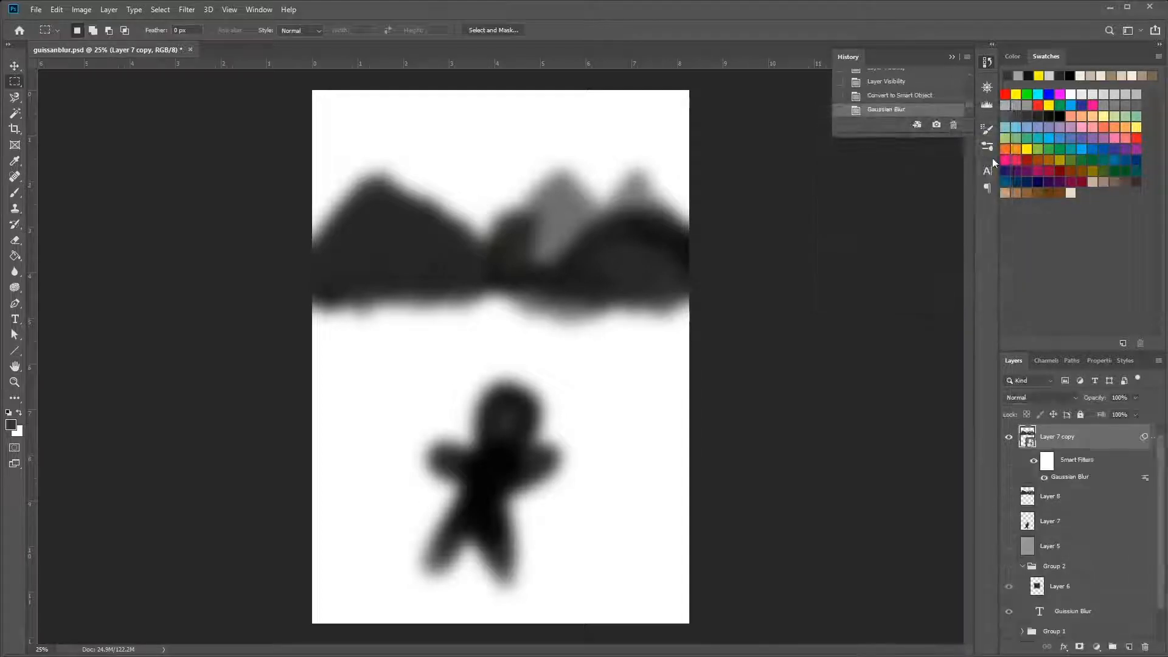
Fill the smart filter mask of Layer 7 copy with black using the Paint Bucket
{"action": "left_click", "coordinate": [1048, 462]}
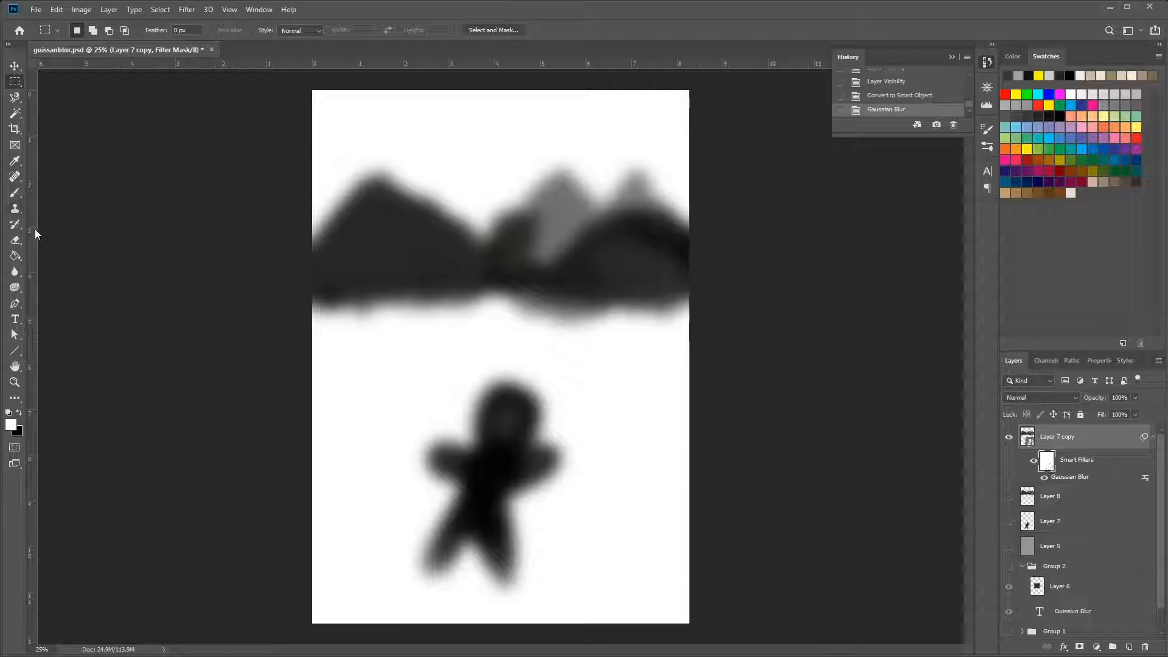
{"action": "left_click", "coordinate": [15, 256]}
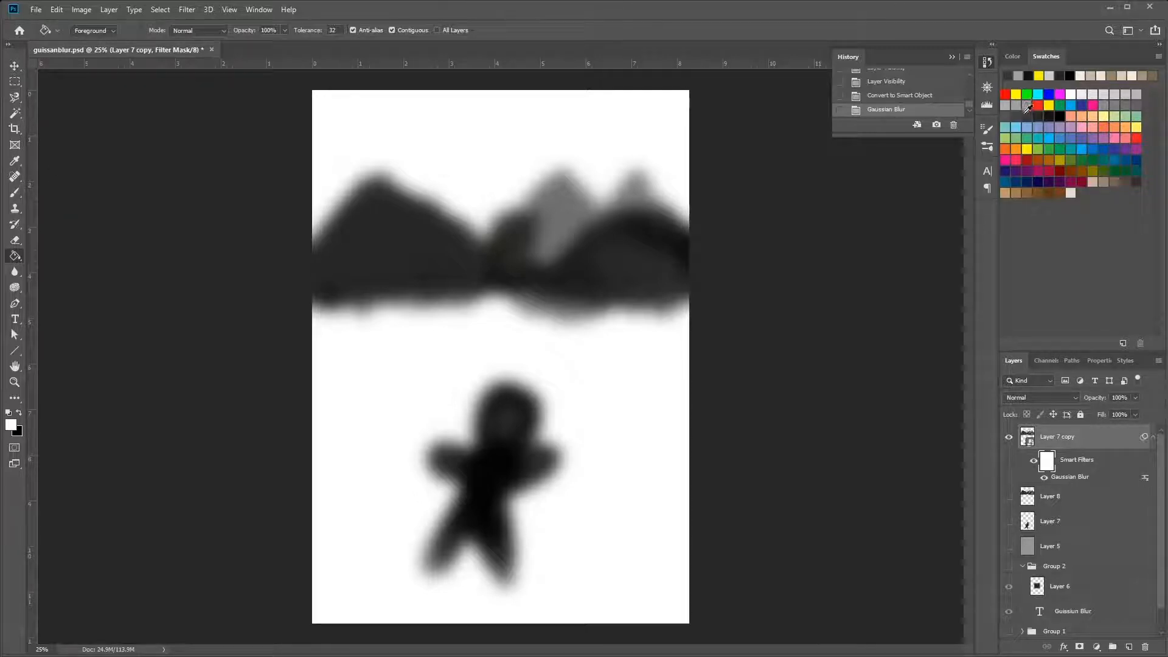
{"action": "left_click", "coordinate": [1061, 115]}
{"action": "left_click", "coordinate": [620, 364]}
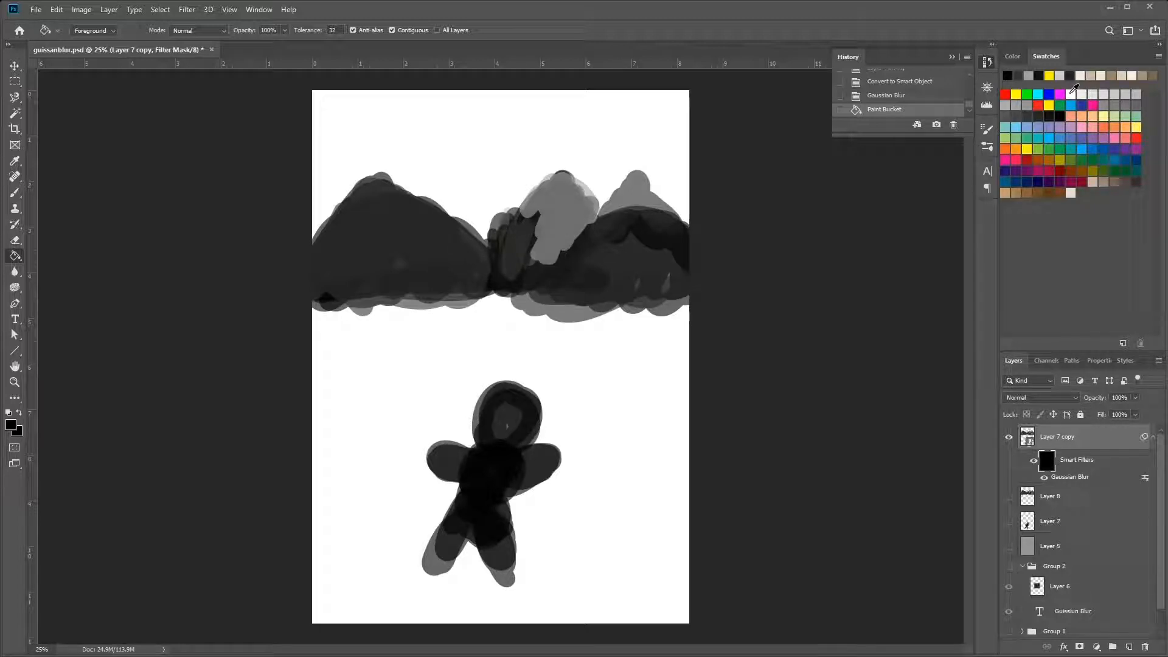
Paint white on the smart filter mask over the right-hand mountains with an enlarged hard round brush to reveal the blur there
{"action": "left_click", "coordinate": [1071, 94]}
{"action": "left_click", "coordinate": [15, 193]}
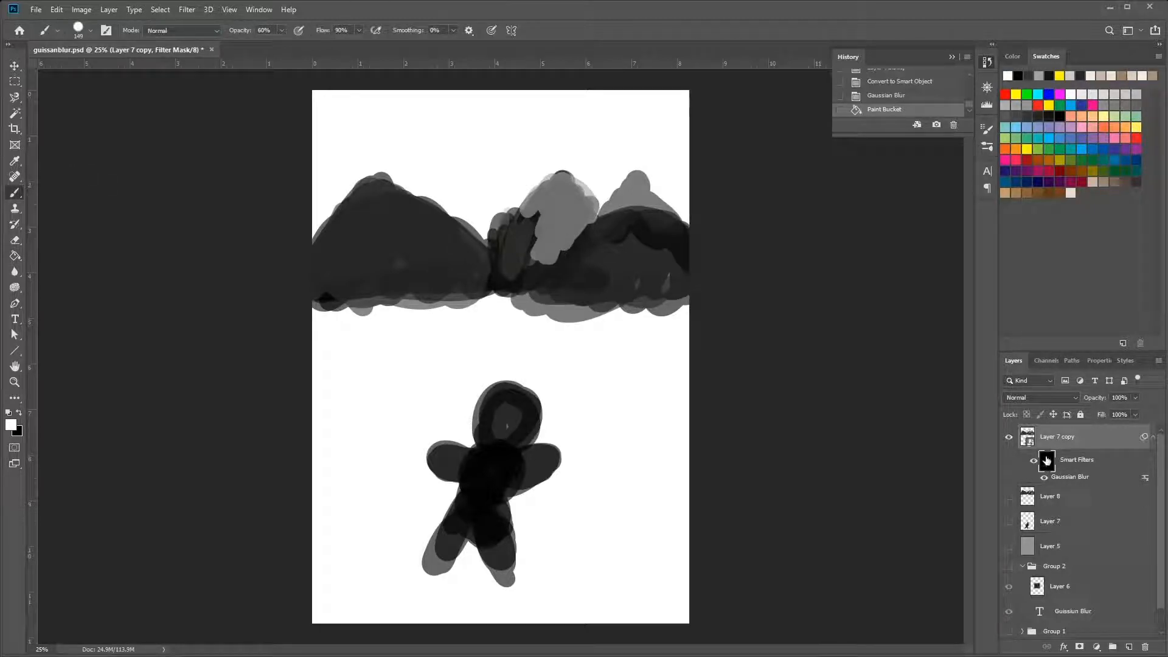
{"action": "right_click", "coordinate": [628, 274]}
{"action": "left_click", "coordinate": [759, 304]}
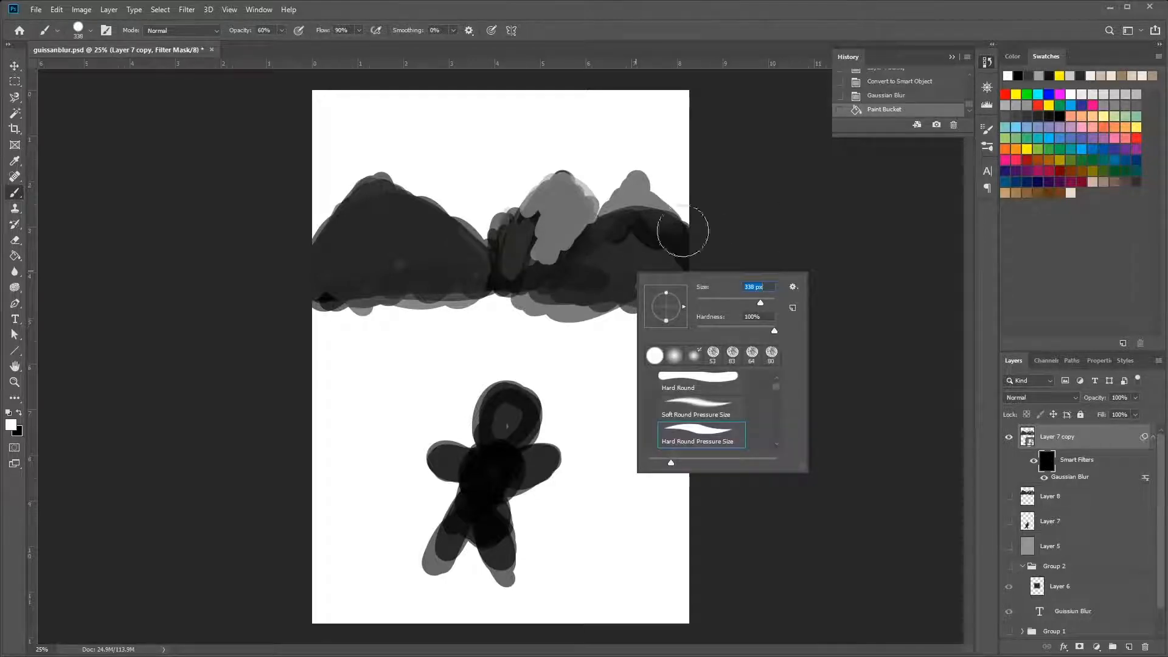
{"action": "mouse_move", "coordinate": [658, 194]}
{"action": "left_mouse_down"}
{"action": "mouse_move", "coordinate": [572, 293]}
{"action": "mouse_move", "coordinate": [727, 213]}
{"action": "mouse_move", "coordinate": [641, 253]}
{"action": "mouse_move", "coordinate": [548, 195]}
{"action": "mouse_move", "coordinate": [321, 269]}
{"action": "mouse_move", "coordinate": [417, 148]}
{"action": "mouse_move", "coordinate": [418, 260]}
{"action": "mouse_move", "coordinate": [557, 261]}
{"action": "mouse_move", "coordinate": [633, 234]}
{"action": "mouse_move", "coordinate": [633, 183]}
{"action": "mouse_move", "coordinate": [636, 236]}
{"action": "mouse_move", "coordinate": [705, 215]}
{"action": "mouse_move", "coordinate": [519, 279]}
{"action": "mouse_move", "coordinate": [697, 280]}
{"action": "left_mouse_up"}
Vary the mountains' blur by painting the filter mask with grey, near-white and white, extending the white over the left mountain
{"action": "left_click", "coordinate": [1028, 107]}
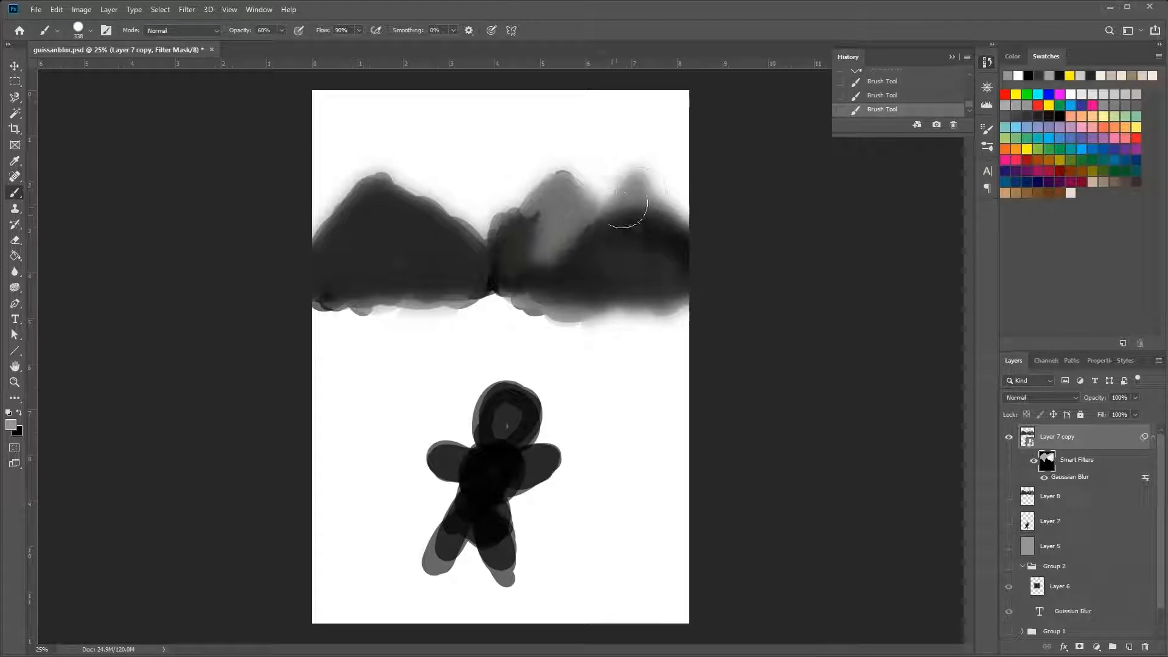
{"action": "left_click", "coordinate": [1073, 96]}
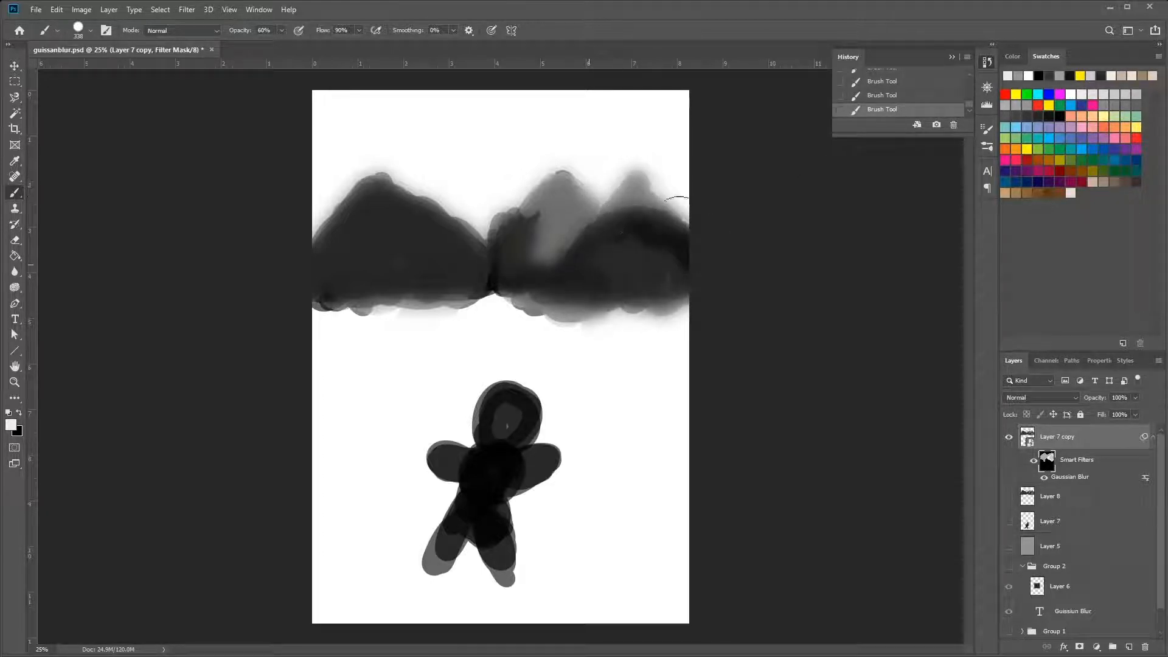
{"action": "left_click", "coordinate": [1070, 95]}
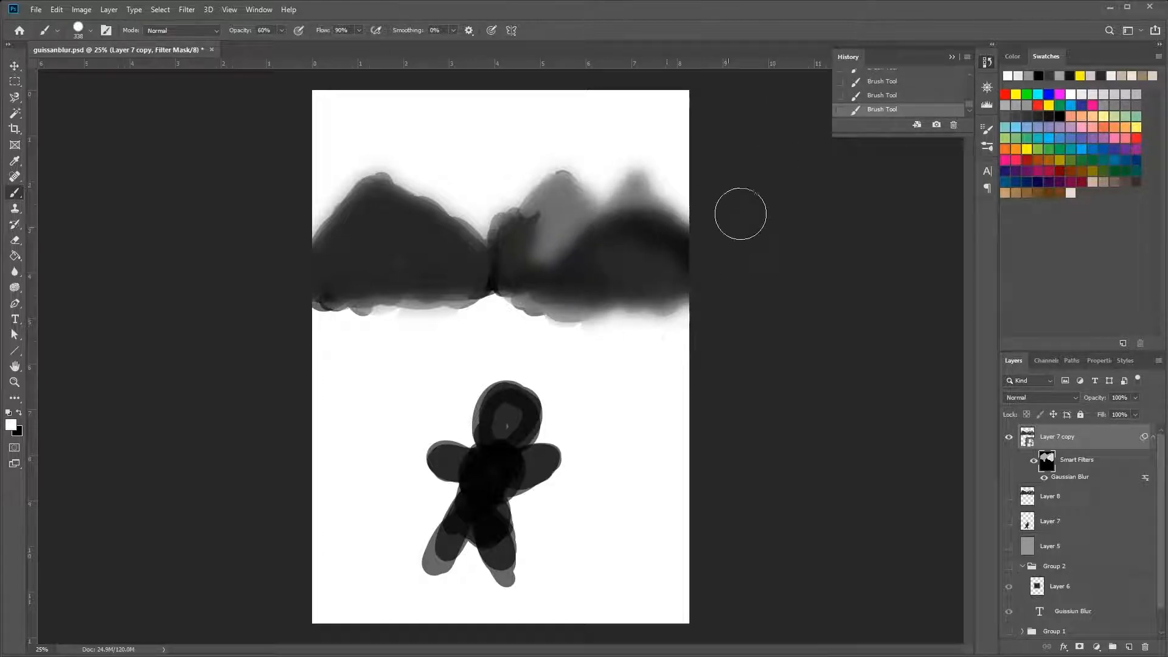
{"action": "mouse_move", "coordinate": [442, 234]}
{"action": "left_mouse_down"}
{"action": "mouse_move", "coordinate": [431, 313]}
{"action": "mouse_move", "coordinate": [451, 220]}
{"action": "mouse_move", "coordinate": [420, 201]}
{"action": "mouse_move", "coordinate": [330, 269]}
{"action": "mouse_move", "coordinate": [350, 210]}
{"action": "mouse_move", "coordinate": [416, 176]}
{"action": "mouse_move", "coordinate": [402, 311]}
{"action": "left_mouse_up"}
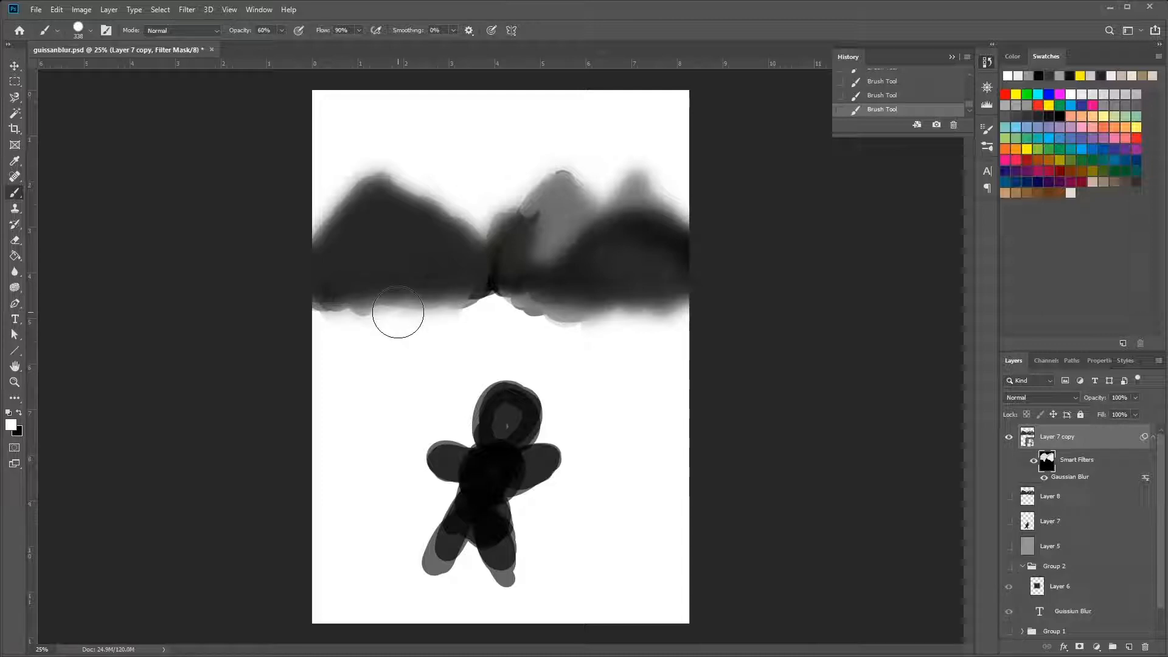
Paint the filter mask black over the mountains to remove their blur, and white over the figure to blur it instead
{"action": "left_click", "coordinate": [1059, 115]}
{"action": "mouse_move", "coordinate": [619, 235]}
{"action": "left_mouse_down"}
{"action": "mouse_move", "coordinate": [512, 271]}
{"action": "mouse_move", "coordinate": [524, 235]}
{"action": "mouse_move", "coordinate": [600, 229]}
{"action": "mouse_move", "coordinate": [604, 323]}
{"action": "mouse_move", "coordinate": [775, 215]}
{"action": "mouse_move", "coordinate": [690, 287]}
{"action": "mouse_move", "coordinate": [557, 277]}
{"action": "mouse_move", "coordinate": [570, 177]}
{"action": "mouse_move", "coordinate": [387, 298]}
{"action": "mouse_move", "coordinate": [361, 270]}
{"action": "mouse_move", "coordinate": [400, 221]}
{"action": "mouse_move", "coordinate": [339, 272]}
{"action": "left_mouse_up"}
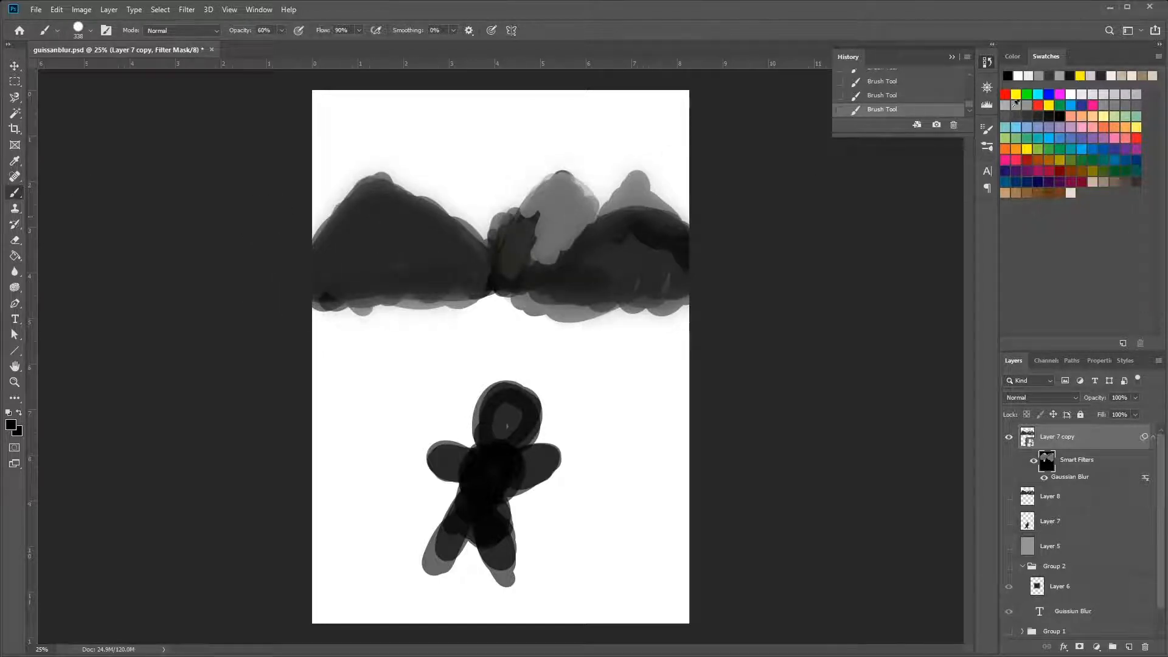
{"action": "left_click", "coordinate": [1071, 94]}
{"action": "mouse_move", "coordinate": [516, 399]}
{"action": "left_mouse_down"}
{"action": "mouse_move", "coordinate": [459, 443]}
{"action": "mouse_move", "coordinate": [442, 541]}
{"action": "mouse_move", "coordinate": [479, 549]}
{"action": "mouse_move", "coordinate": [542, 461]}
{"action": "mouse_move", "coordinate": [559, 409]}
{"action": "mouse_move", "coordinate": [518, 406]}
{"action": "mouse_move", "coordinate": [431, 565]}
{"action": "mouse_move", "coordinate": [503, 553]}
{"action": "mouse_move", "coordinate": [568, 383]}
{"action": "left_mouse_up"}
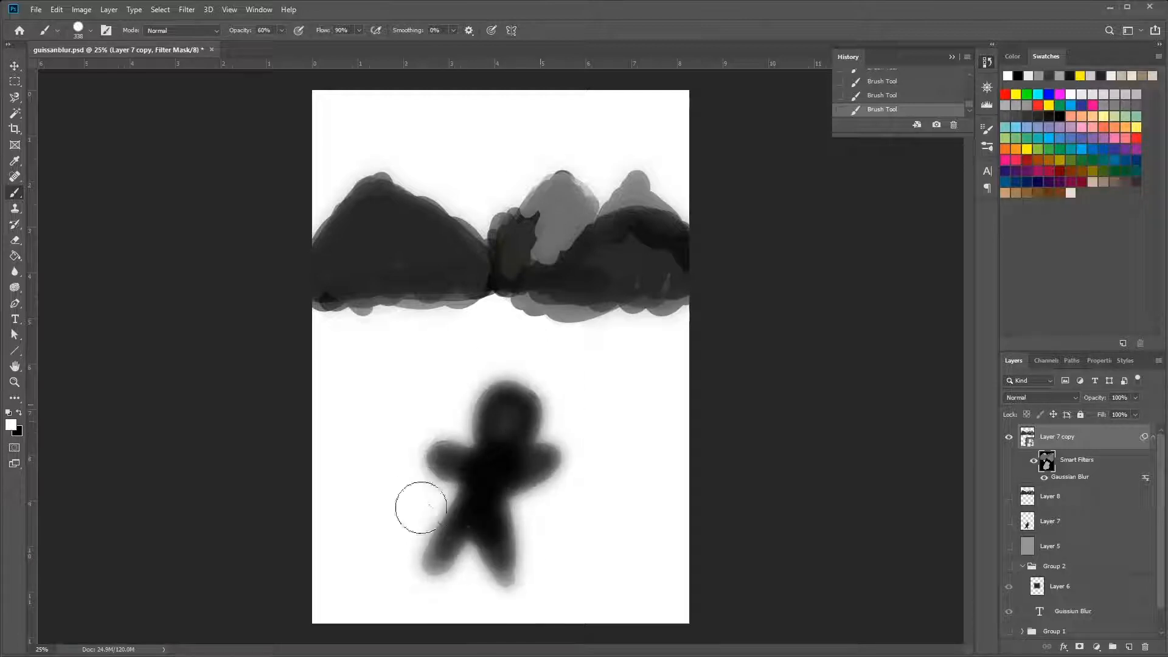